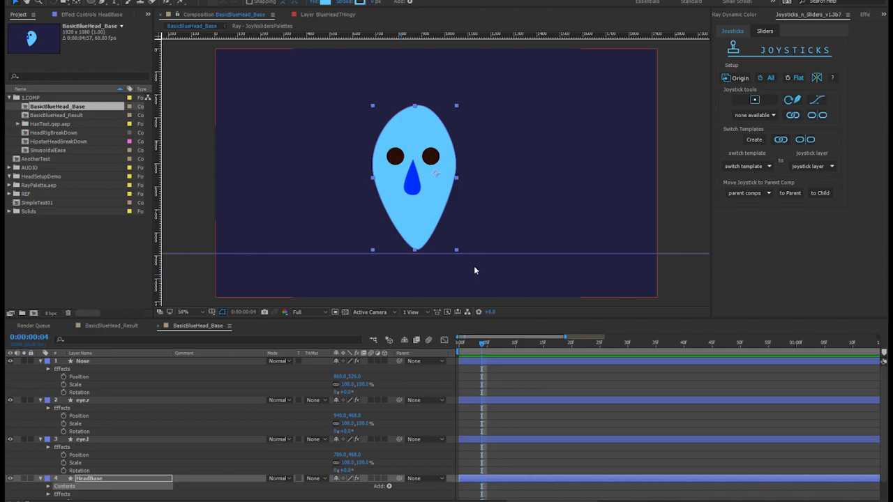
# Step: At frame 0, key Position, Scale and Rotation for Nose, eye.r and eye.l
pyautogui.moveTo(474, 342); pyautogui.dragTo(441, 347)
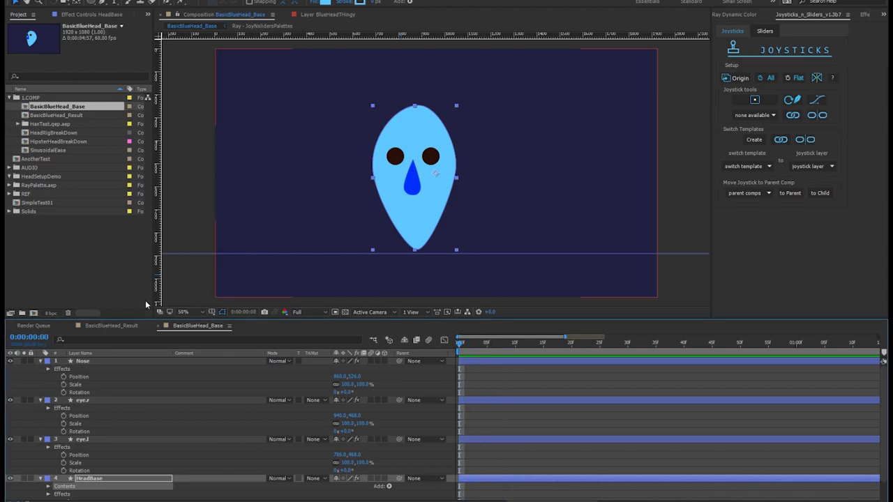
pyautogui.moveTo(62, 376); pyautogui.dragTo(63, 470)
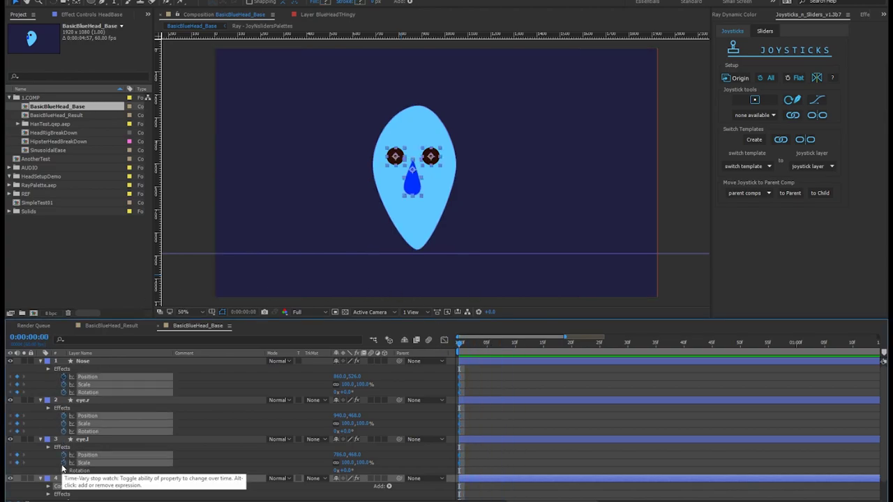
pyautogui.click(501, 431)
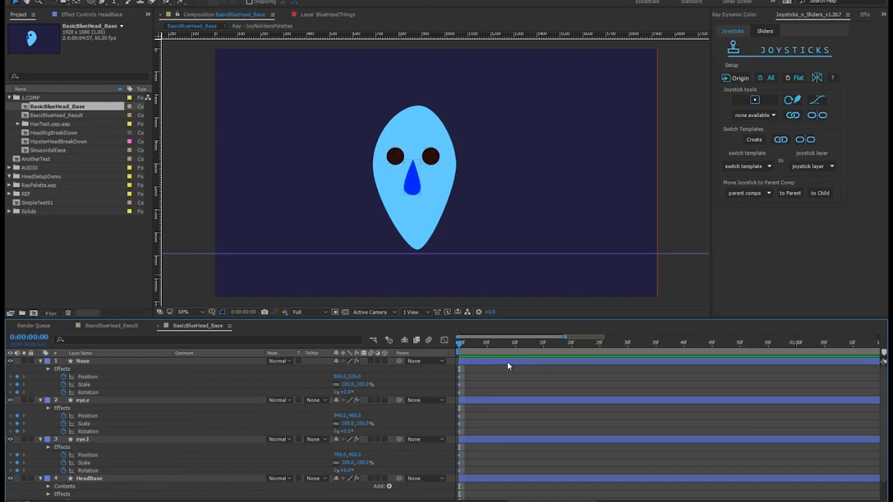
# Step: One frame later, shift the eyes and nose right and tilt the nose to -19°
pyautogui.press('pagedown')
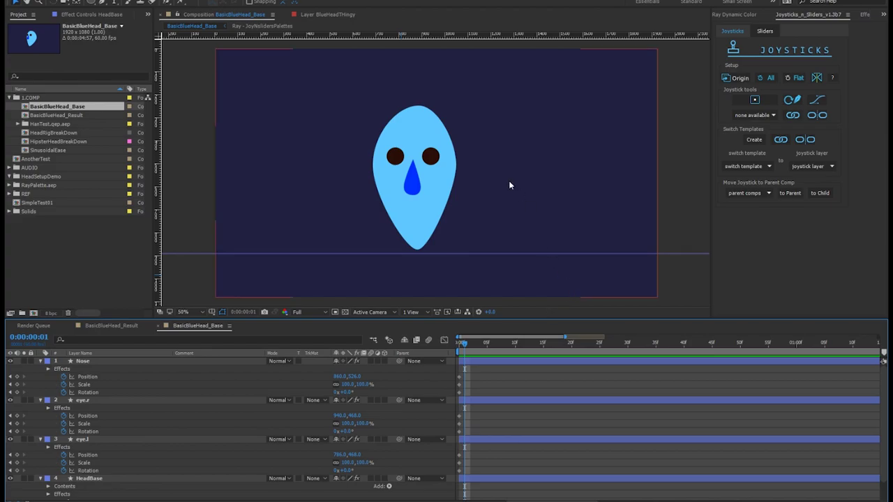
pyautogui.click(431, 157)
pyautogui.moveTo(431, 157); pyautogui.dragTo(448, 157)
pyautogui.moveTo(395, 156)
pyautogui.mouseDown()
pyautogui.moveTo(417, 156)
pyautogui.moveTo(436, 181)
pyautogui.mouseUp()
pyautogui.moveTo(347, 393); pyautogui.dragTo(334, 393)
# Step: Narrow eye.r and eye.l horizontally for the right-turned pose
pyautogui.click(443, 159)
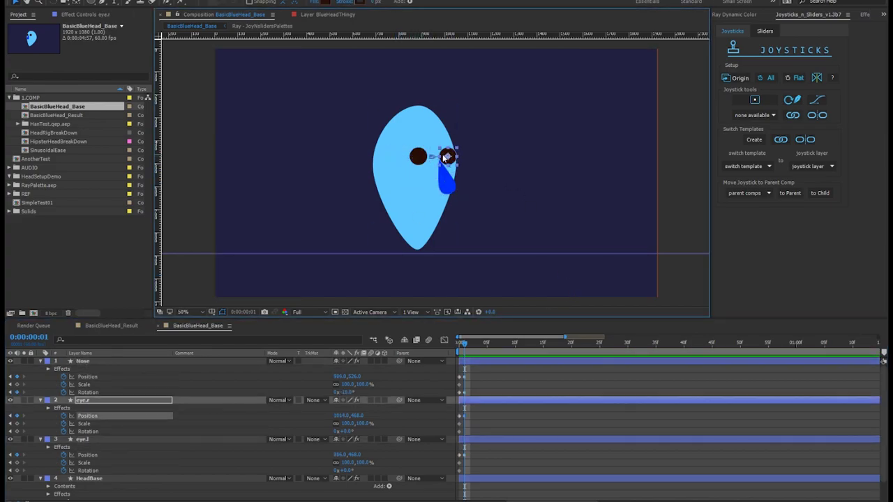
pyautogui.press('.')
pyautogui.moveTo(444, 139); pyautogui.dragTo(455, 143)
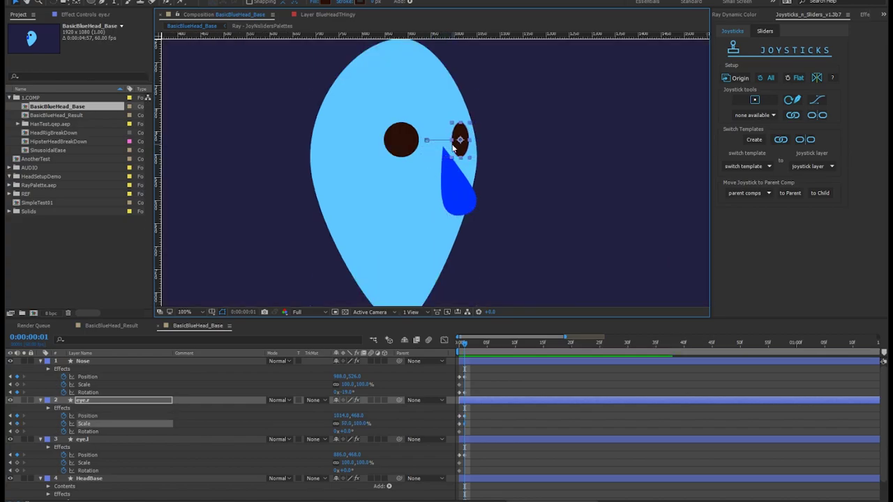
pyautogui.click(402, 140)
pyautogui.moveTo(385, 140); pyautogui.dragTo(396, 141)
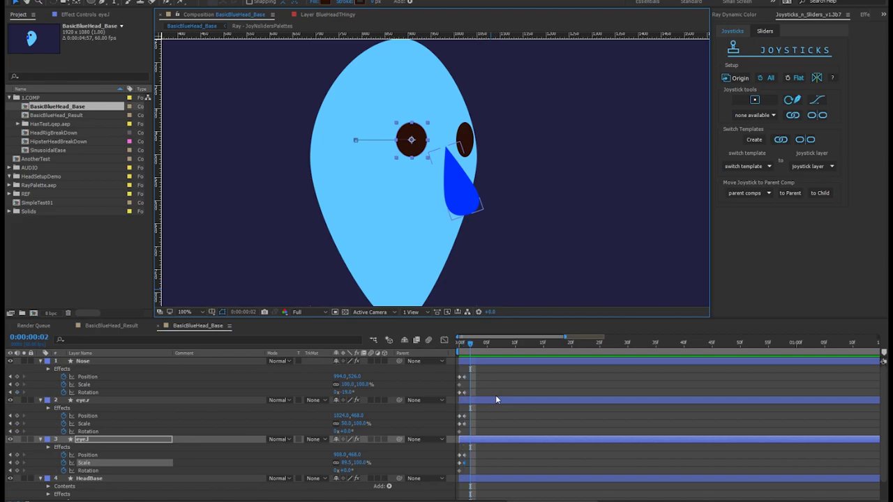
# Step: At frame 2, reset the eyes and nose to the neutral Origin pose
pyautogui.hotkey('ctrl', 'a')
pyautogui.press('pagedown')
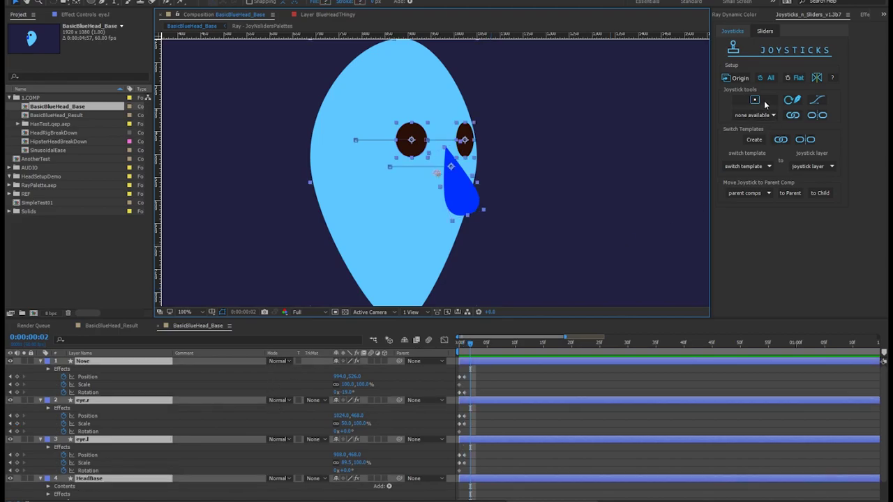
pyautogui.click(738, 79)
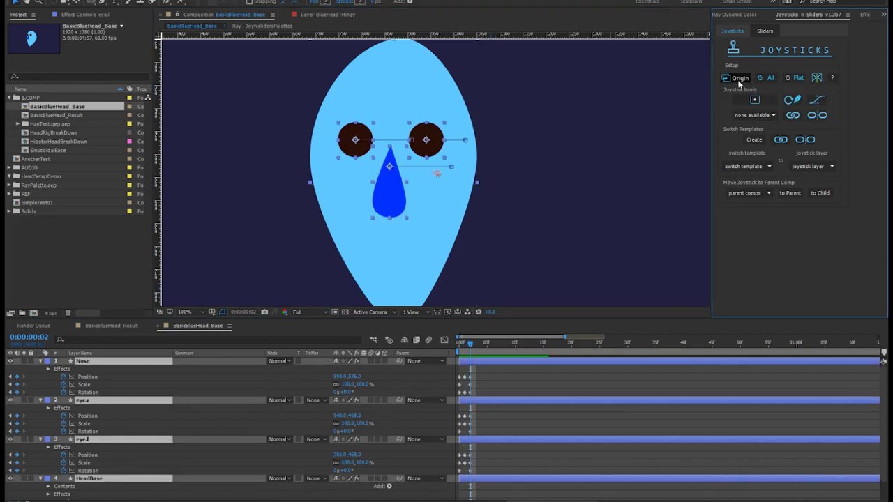
pyautogui.moveTo(523, 221); pyautogui.dragTo(570, 219)
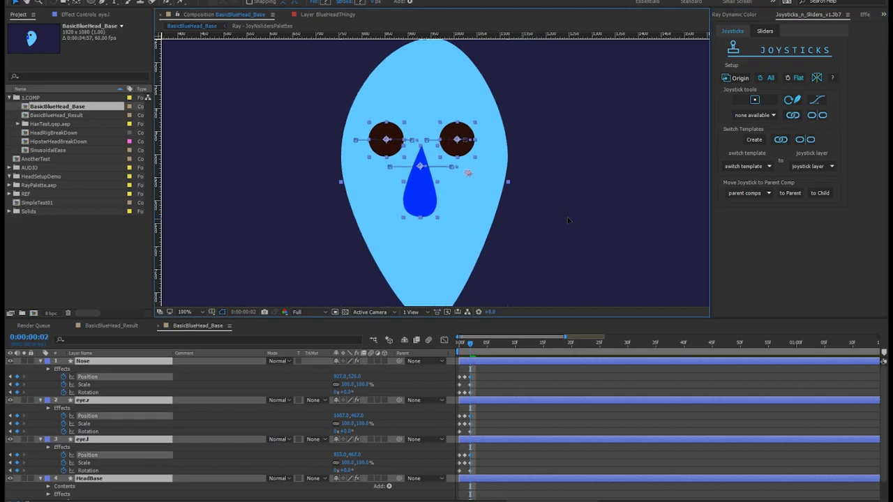
pyautogui.hotkey('ctrl', 'z')
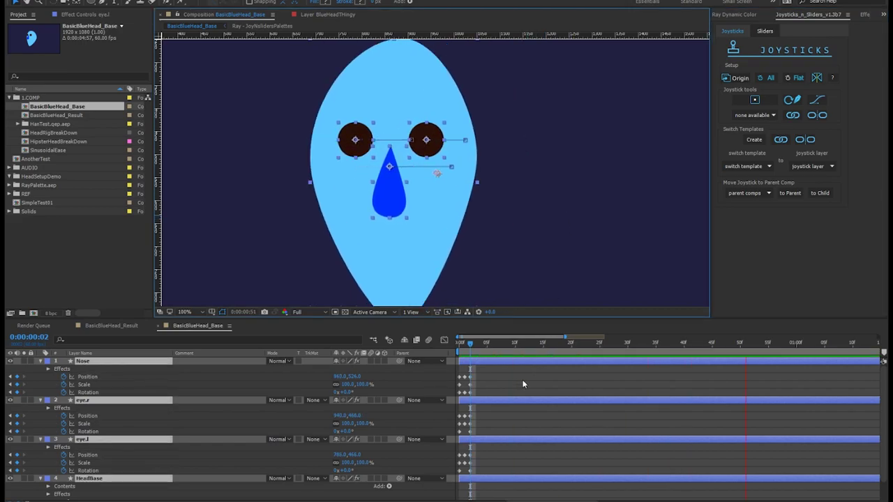
pyautogui.click(489, 360)
pyautogui.moveTo(489, 346); pyautogui.dragTo(470, 346)
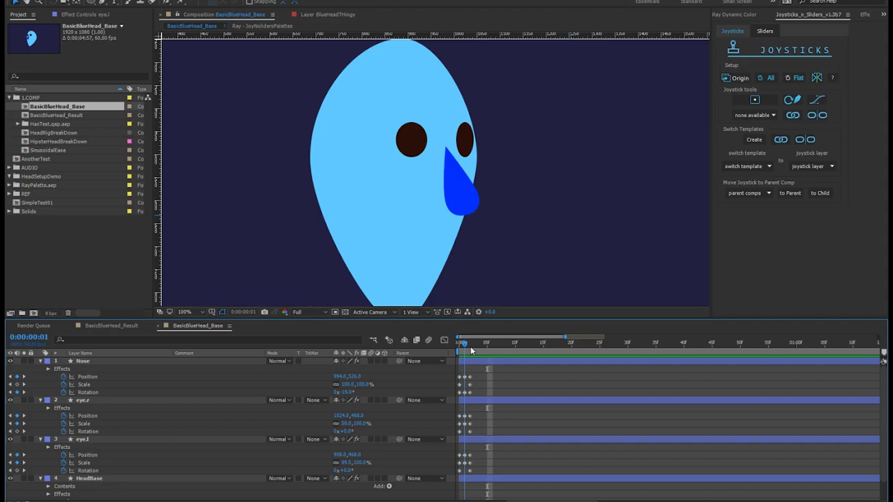
# Step: Squash the left eye and move both eyes and the nose left
pyautogui.click(334, 150)
pyautogui.moveTo(334, 150); pyautogui.dragTo(321, 150)
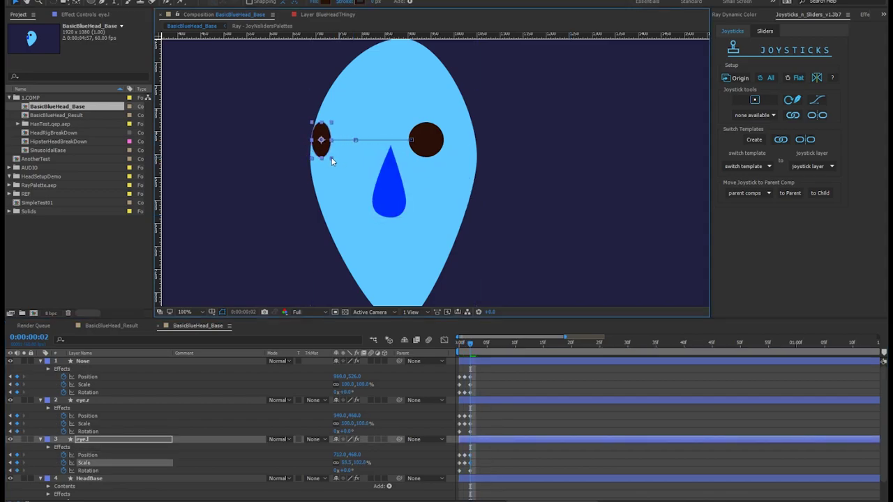
pyautogui.moveTo(426, 143); pyautogui.dragTo(386, 143)
pyautogui.moveTo(395, 199); pyautogui.dragTo(326, 197)
pyautogui.click(383, 140)
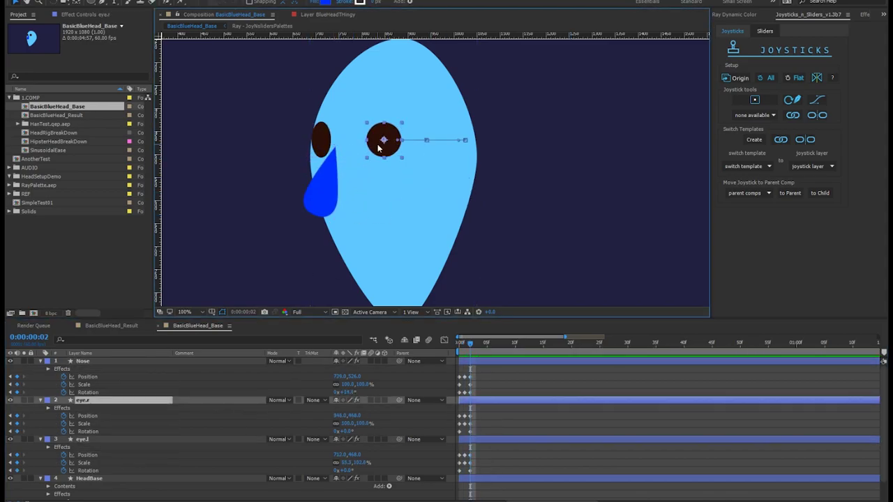
pyautogui.moveTo(383, 143); pyautogui.dragTo(369, 143)
# Step: Compare poses across frames, then reselect Nose and both eyes and apply a Joysticks panel button
pyautogui.press('pageup')
pyautogui.press('pagedown')
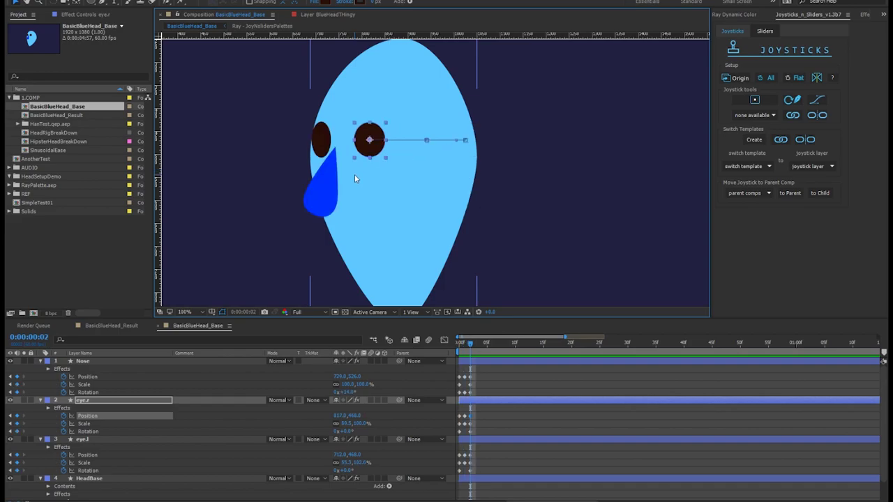
pyautogui.press('pageup')
pyautogui.press('pagedown')
pyautogui.press('pageup')
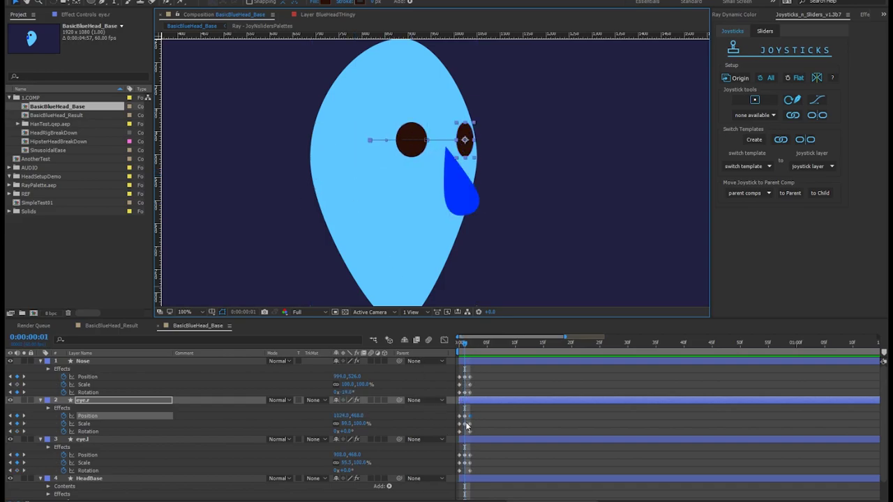
pyautogui.click(97, 362)
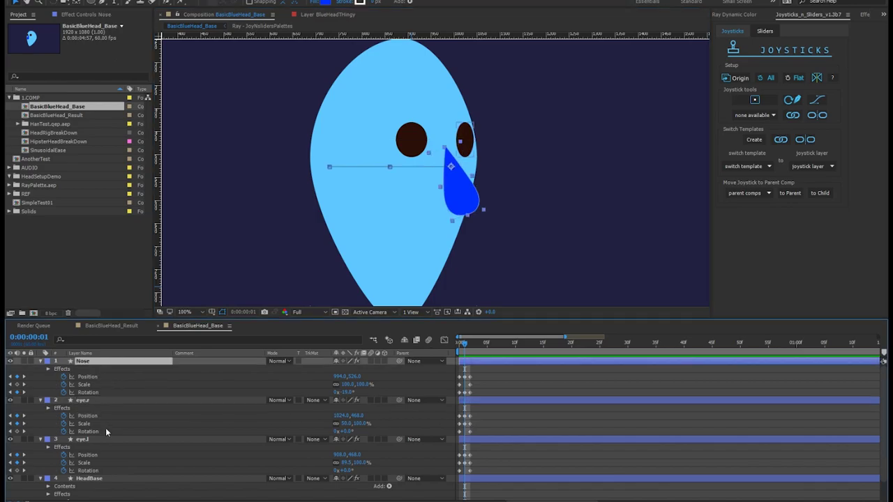
pyautogui.keyDown('shift'); pyautogui.click(93, 439); pyautogui.keyUp('shift')
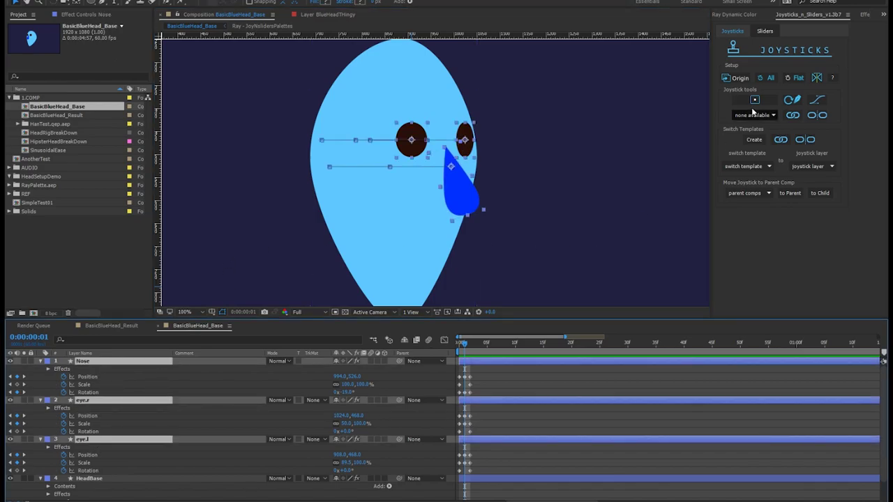
pyautogui.click(735, 79)
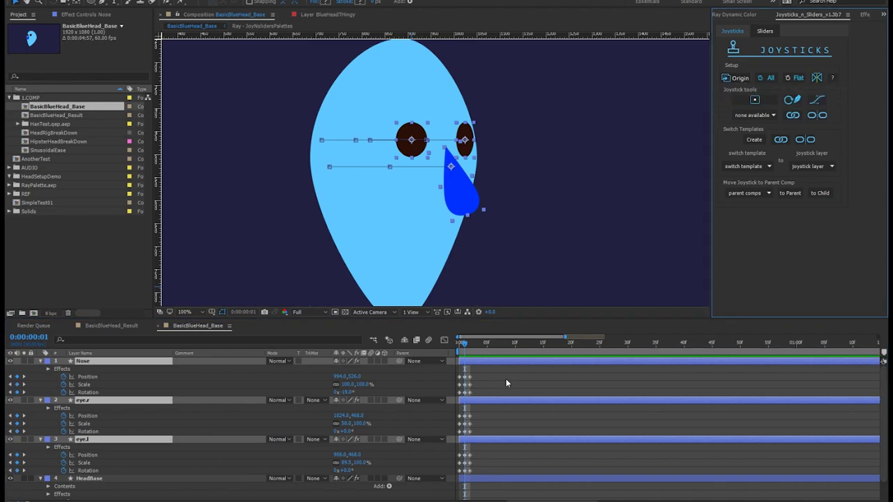
# Step: At frame 3, reset to Origin and raise the nose and both eyes
pyautogui.press('pagedown')
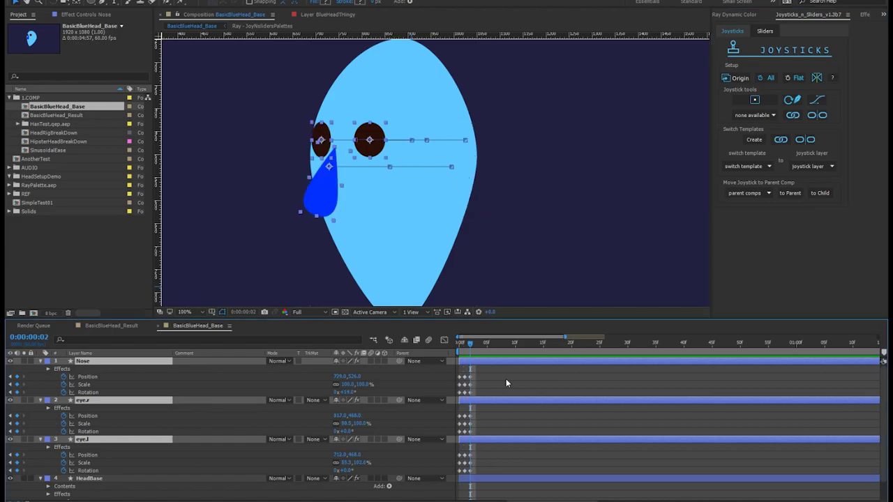
pyautogui.press('pagedown')
pyautogui.click(740, 78)
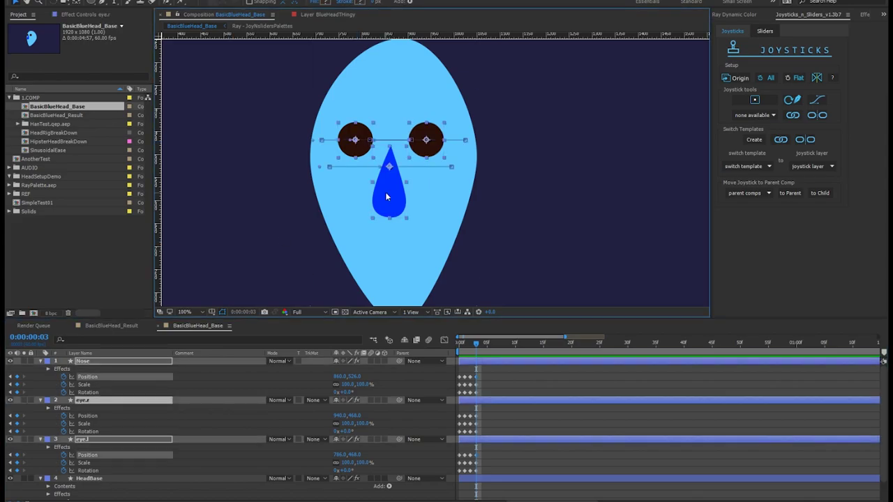
pyautogui.moveTo(386, 192); pyautogui.dragTo(385, 146)
pyautogui.hotkey('shift', 'Up')
pyautogui.hotkey('shift', 'Up')
pyautogui.hotkey('shift', 'Up')
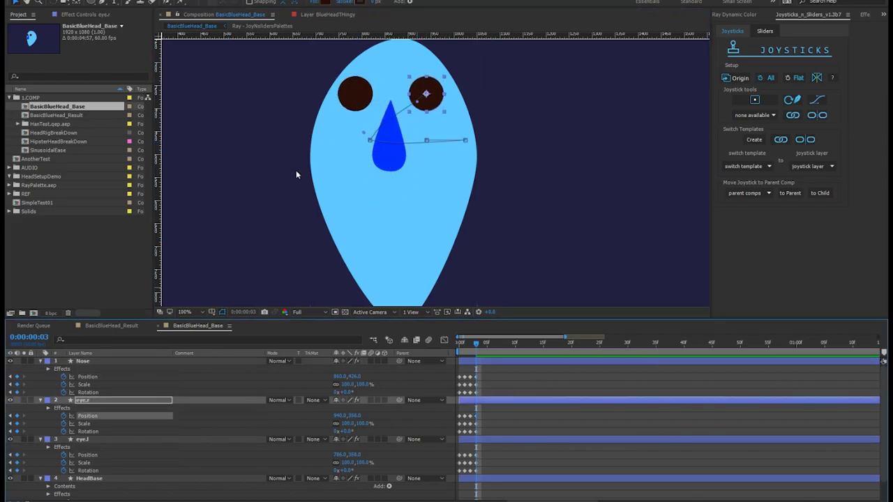
# Step: At frame 4, lower both eyes and the nose for the downward pose
pyautogui.press('pagedown')
pyautogui.hotkey('ctrl', 'Up')
pyautogui.hotkey('shift', 'Down')
pyautogui.hotkey('shift', 'Down')
pyautogui.hotkey('shift', 'Down')
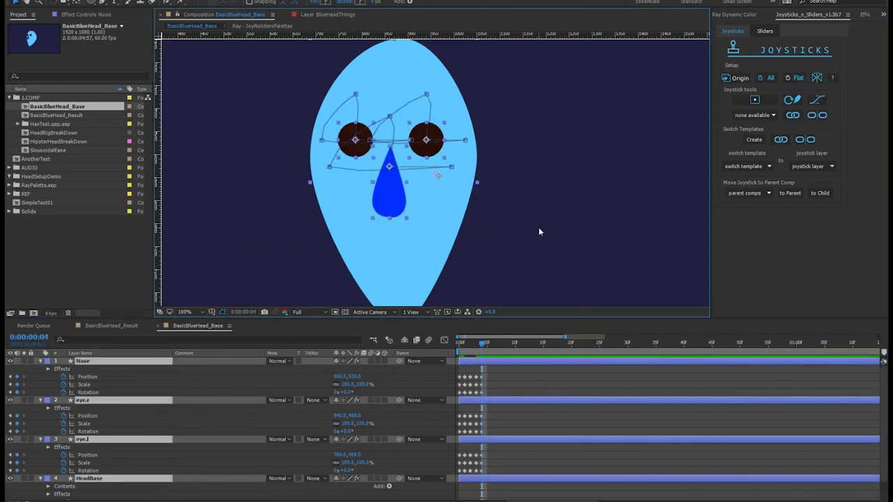
pyautogui.moveTo(588, 306); pyautogui.dragTo(393, 234)
pyautogui.click(392, 234)
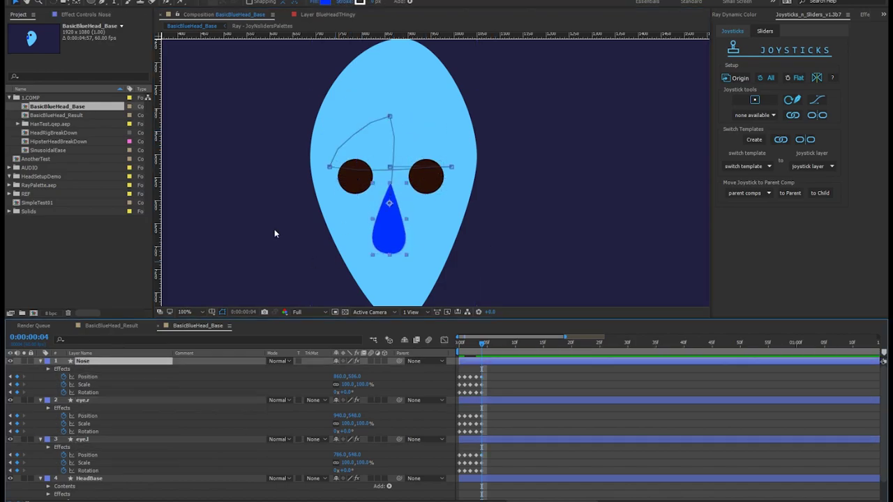
# Step: Return to frame 0, zoom the viewer out, and select the nose and both eyes
pyautogui.press('Home')
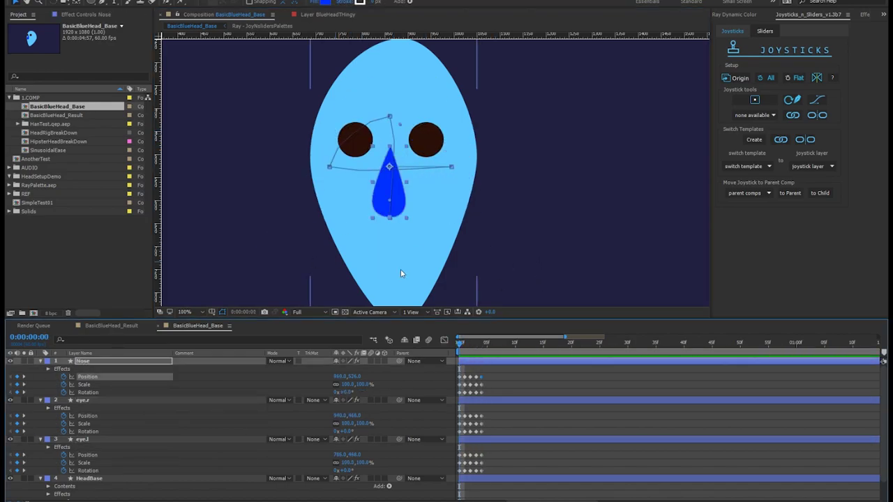
pyautogui.press(',')
pyautogui.keyDown('shift'); pyautogui.click(100, 440); pyautogui.keyUp('shift')
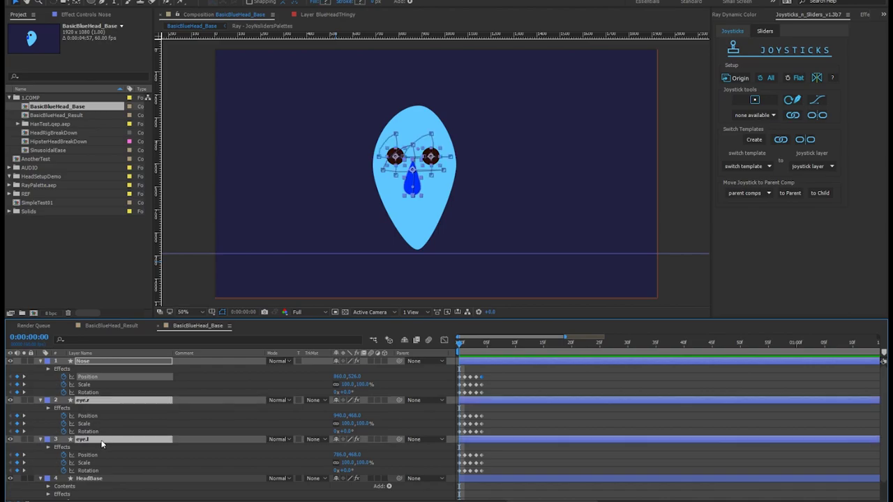
# Step: Create a joystick named BlueHeadController and place it right of the head
pyautogui.click(752, 101)
pyautogui.write('BlueHeadController')
pyautogui.press('Return')
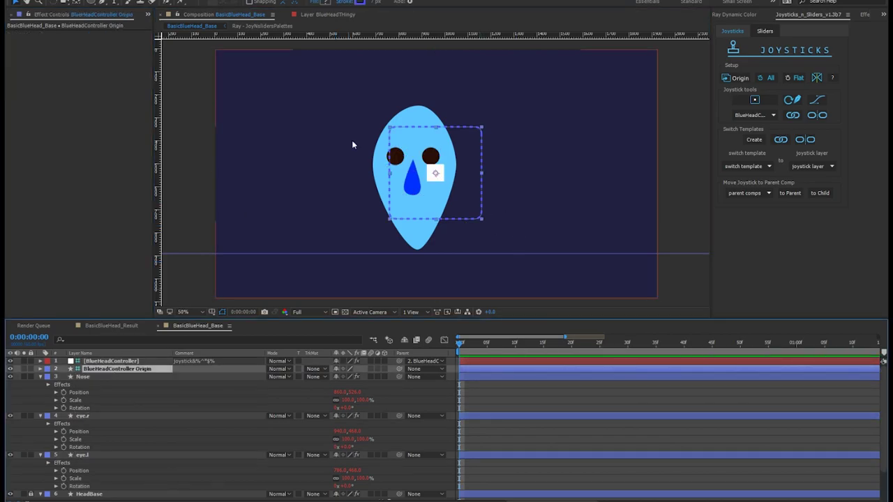
pyautogui.moveTo(475, 212); pyautogui.dragTo(583, 208)
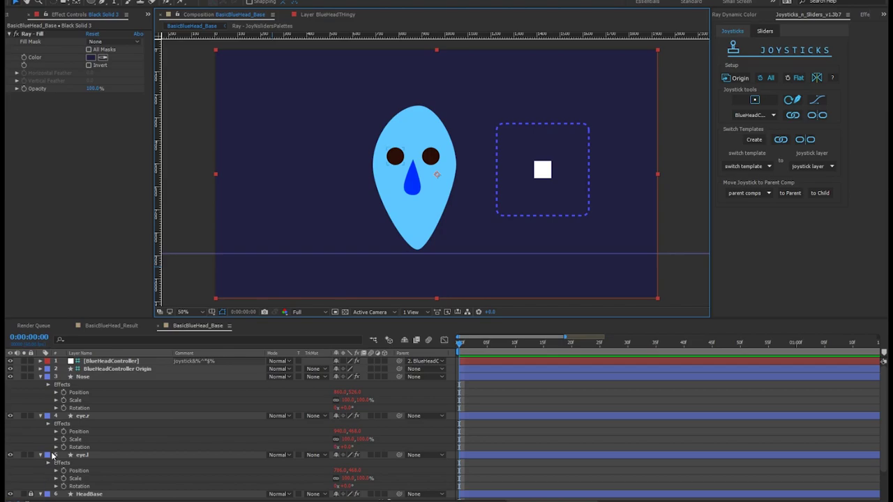
# Step: Lock Black Solid 3 and drag the joystick handle to test steering the face
pyautogui.scroll(-2, 41, 489)
pyautogui.click(30, 488)
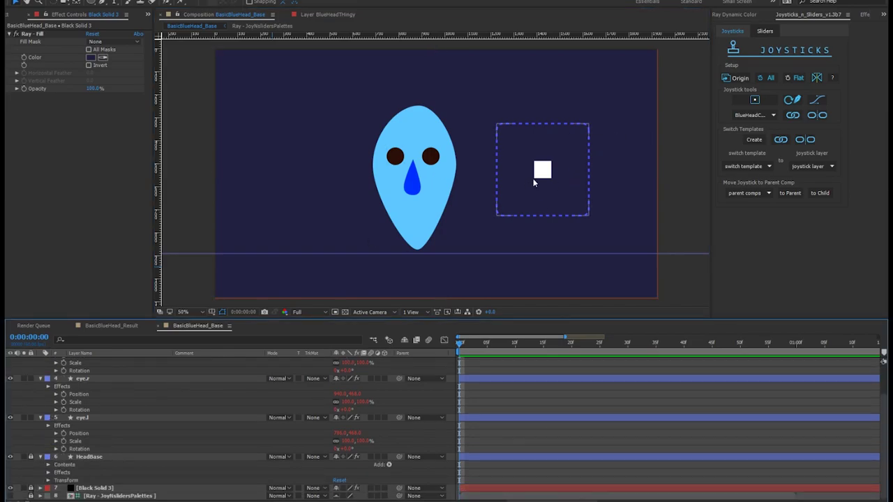
pyautogui.click(543, 172)
pyautogui.moveTo(543, 172)
pyautogui.mouseDown()
pyautogui.moveTo(512, 133)
pyautogui.moveTo(561, 127)
pyautogui.moveTo(529, 160)
pyautogui.moveTo(537, 167)
pyautogui.mouseUp()
# Step: Nudge the right eye and nose, unpack poses to keyframes, then re-link to BlueHeadController
pyautogui.moveTo(425, 155); pyautogui.dragTo(441, 152)
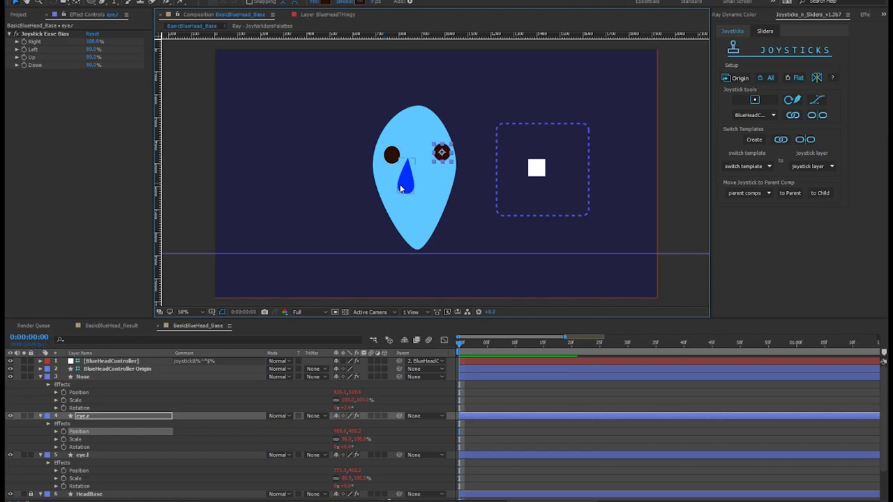
pyautogui.click(407, 202)
pyautogui.moveTo(536, 168)
pyautogui.mouseDown()
pyautogui.moveTo(520, 149)
pyautogui.moveTo(534, 185)
pyautogui.moveTo(535, 155)
pyautogui.moveTo(540, 176)
pyautogui.mouseUp()
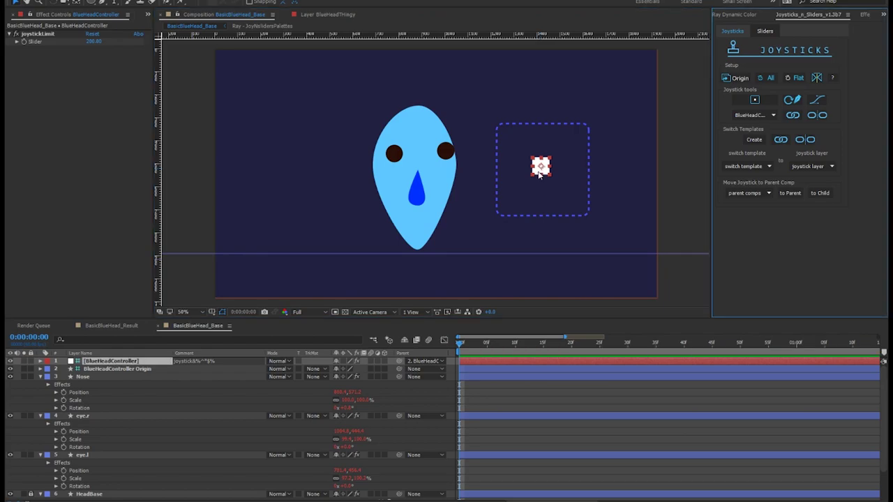
pyautogui.click(815, 116)
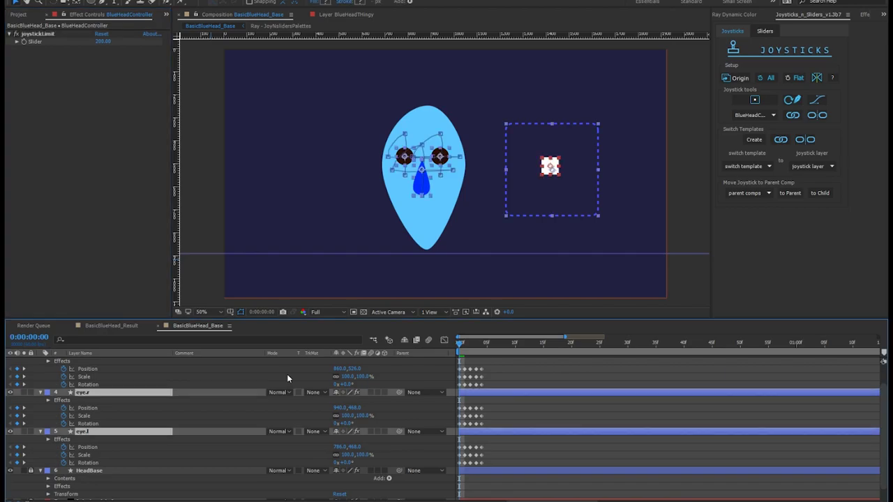
pyautogui.click(767, 116)
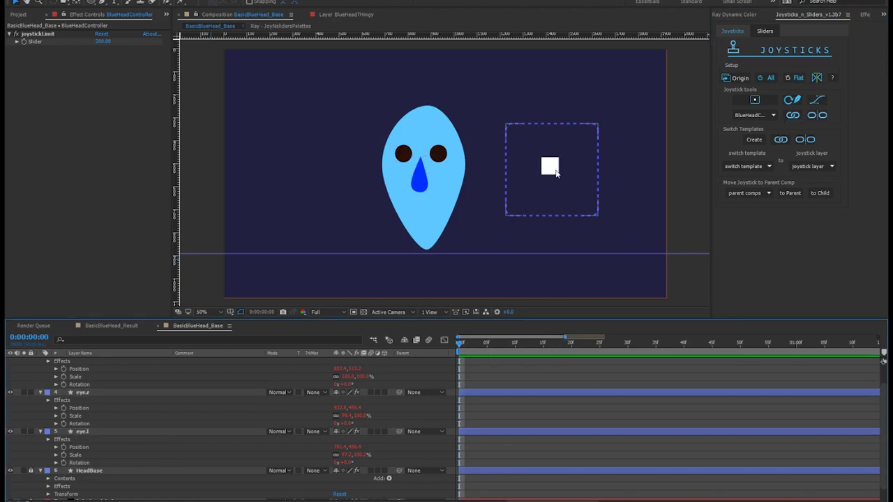
# Step: Test the joystick, then unpack only eye.r's BlueHeadController poses into keyframes
pyautogui.moveTo(552, 166); pyautogui.dragTo(562, 173)
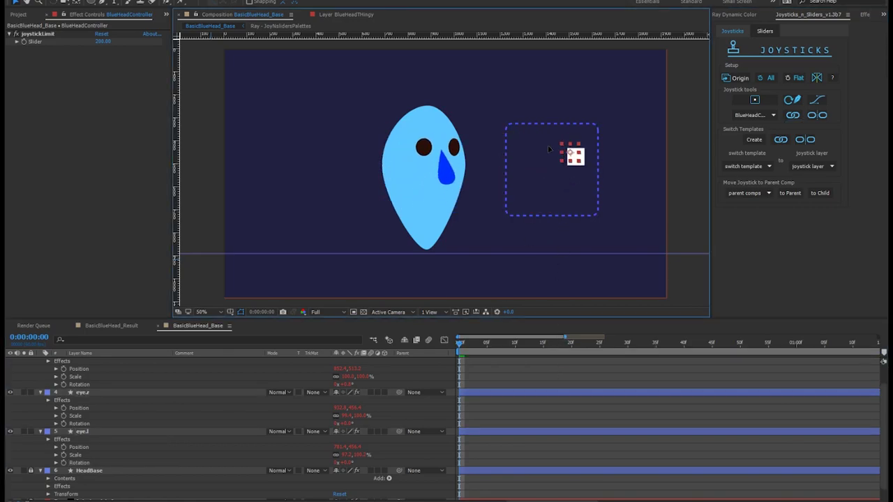
pyautogui.click(91, 393)
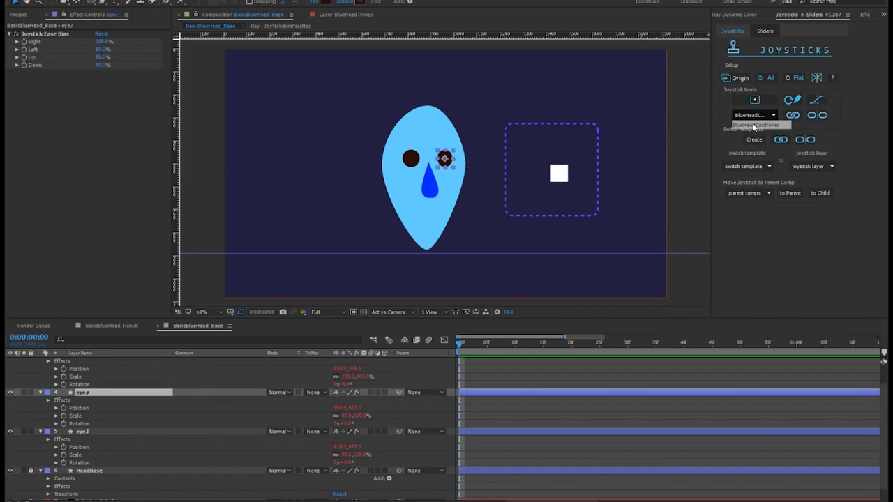
pyautogui.click(815, 117)
pyautogui.click(819, 117)
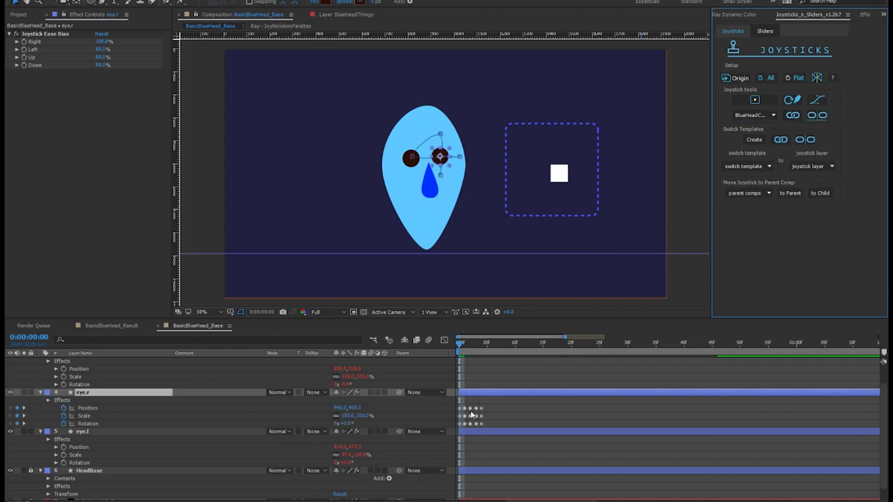
# Step: Preview the eye animation and select the HeadBase layer's Path property
pyautogui.moveTo(466, 344); pyautogui.dragTo(461, 344)
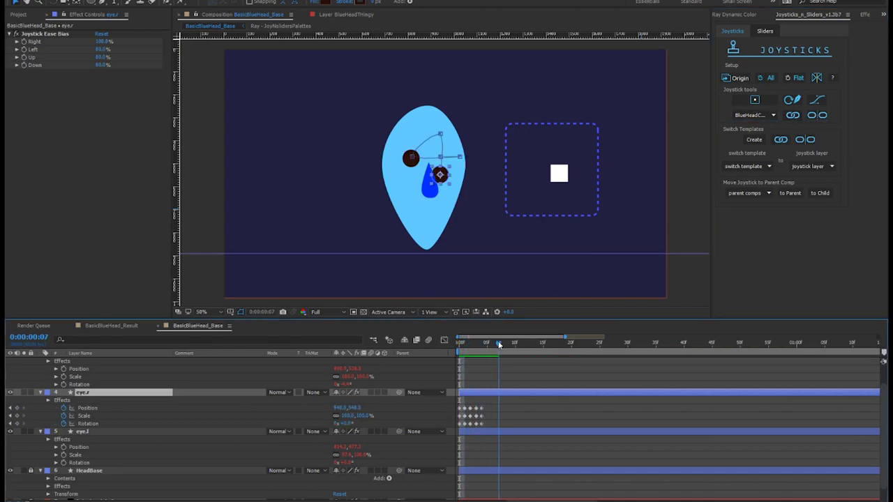
pyautogui.click(427, 180)
pyautogui.click(76, 446)
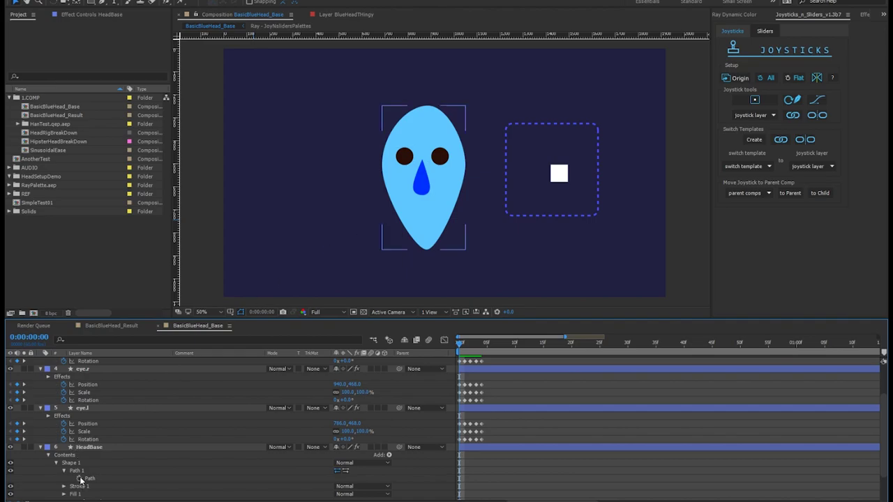
pyautogui.click(85, 479)
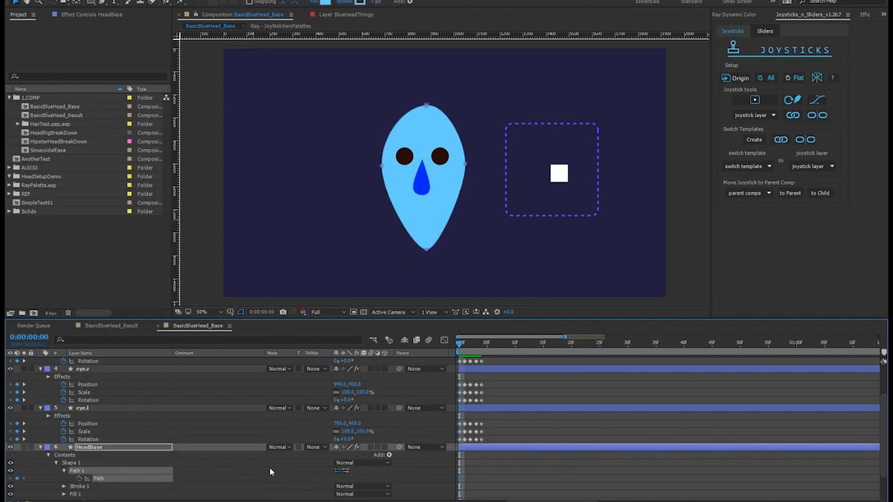
# Step: On the next two pose frames, select and move the head outline's bottom and top points
pyautogui.press('pagedown')
pyautogui.moveTo(408, 260)
pyautogui.mouseDown()
pyautogui.moveTo(445, 245)
pyautogui.moveTo(442, 254)
pyautogui.mouseUp()
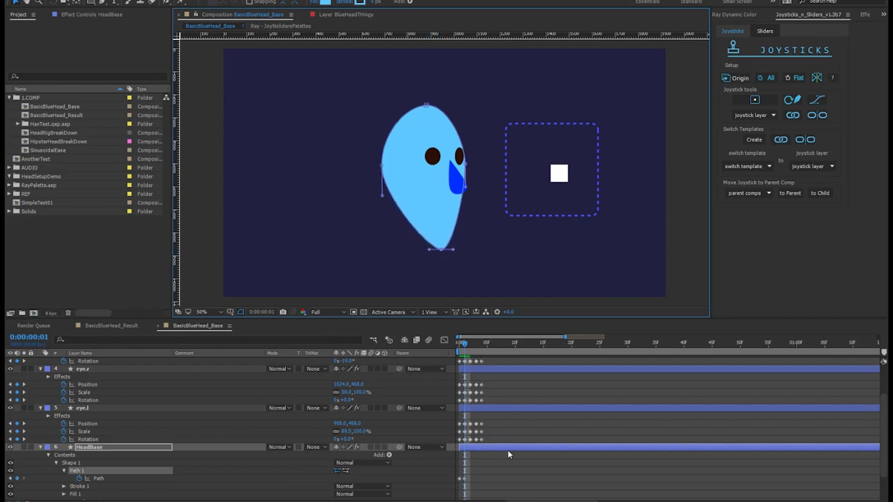
pyautogui.press('pagedown')
pyautogui.moveTo(413, 98); pyautogui.dragTo(434, 111)
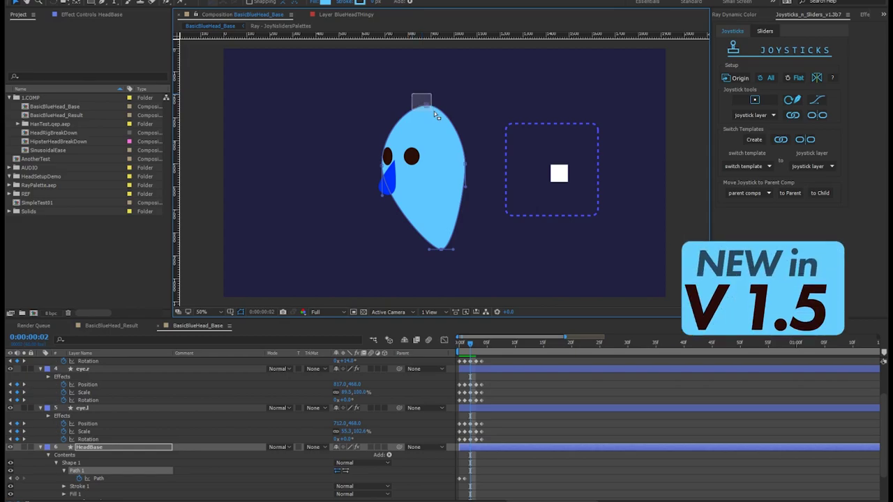
# Step: Make the top point the first vertex, then apply the Joysticks panel tool to the path keyframes
pyautogui.rightClick(427, 107)
pyautogui.moveTo(467, 122)
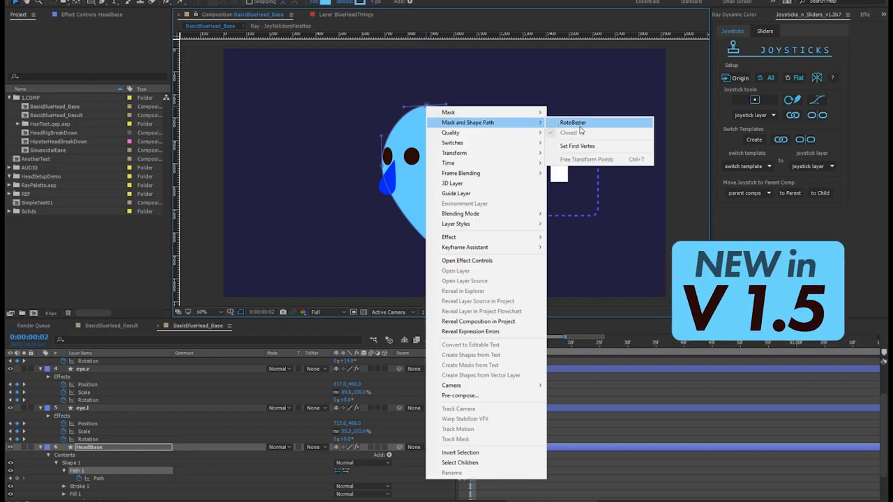
pyautogui.click(585, 147)
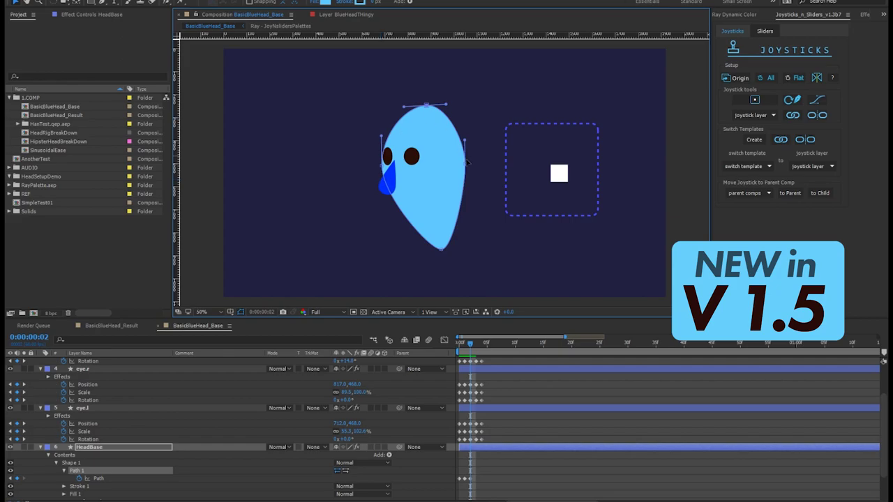
pyautogui.click(109, 479)
pyautogui.click(816, 77)
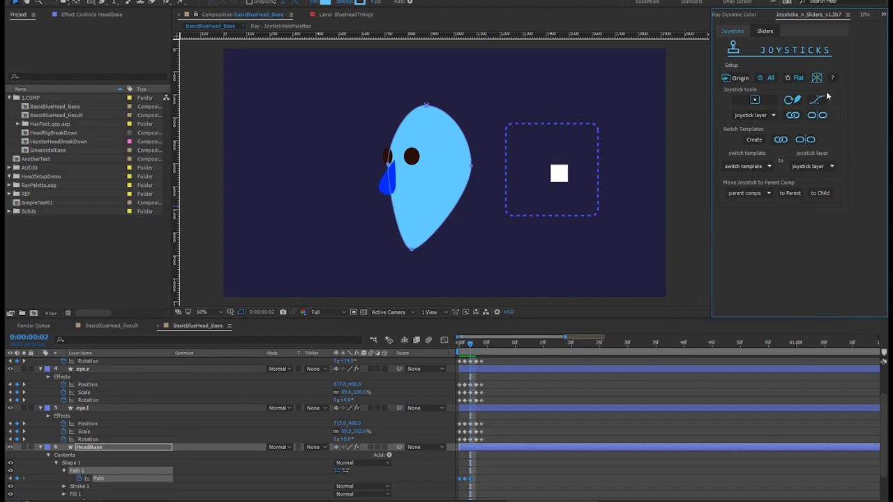
# Step: Deselect the path keyframes and step to the frontal pose frame
pyautogui.click(472, 482)
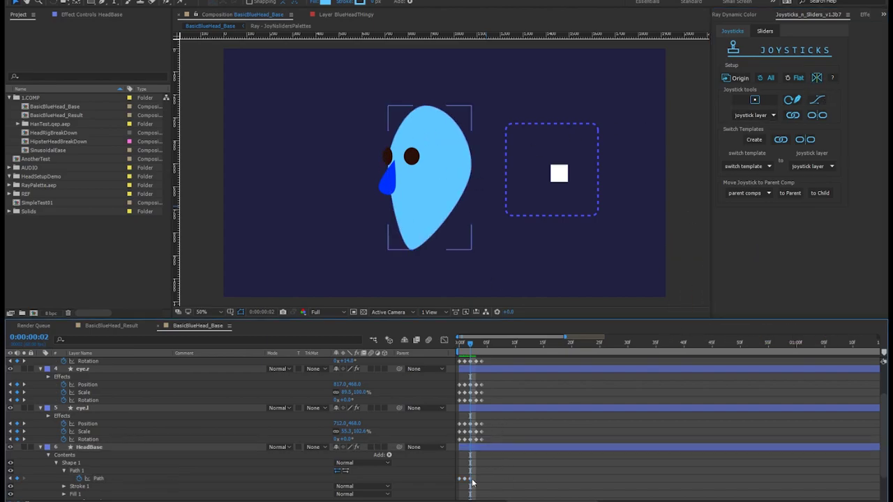
pyautogui.press('pagedown')
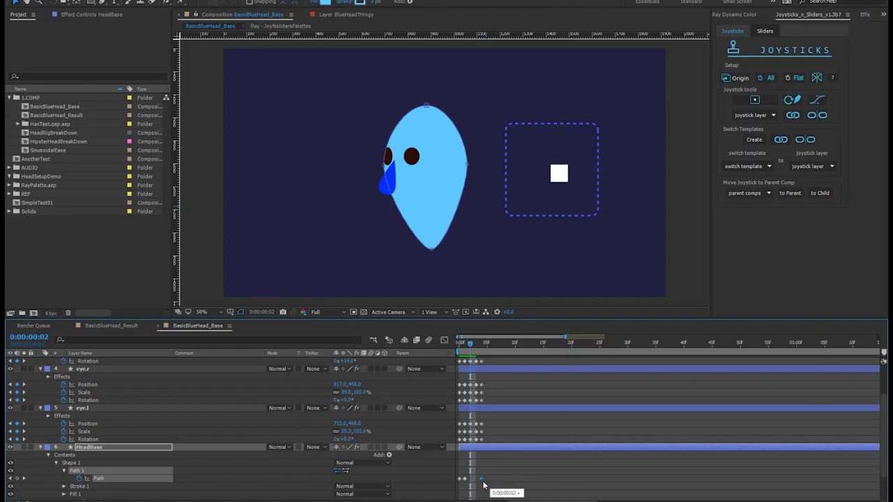
pyautogui.scroll(-2, 469, 424)
# Step: At the upward pose frame, lengthen the head by lowering its bottom path point
pyautogui.click(74, 434)
pyautogui.press('pagedown')
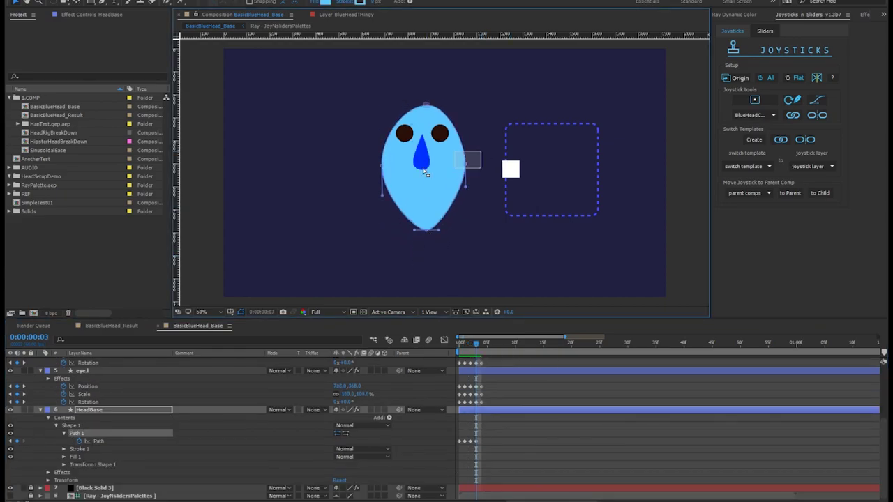
pyautogui.click(738, 78)
pyautogui.moveTo(425, 229); pyautogui.dragTo(426, 253)
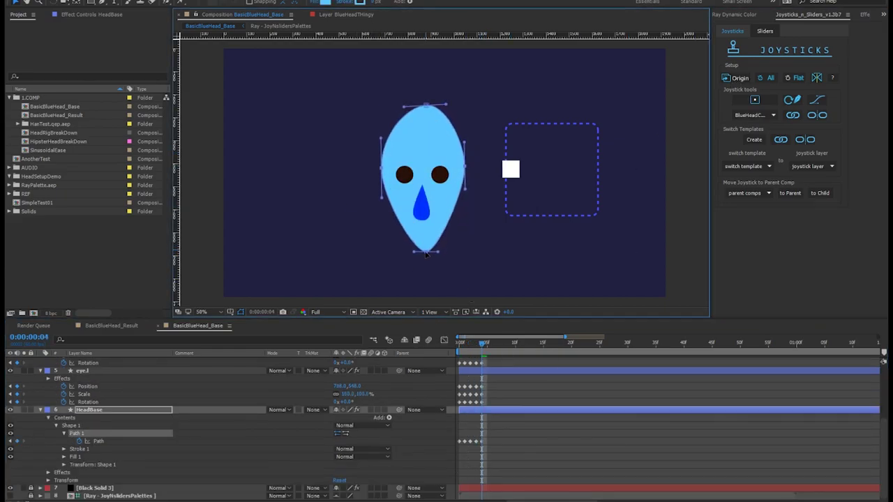
# Step: Link all rig layers to BlueHeadController and test by moving the joystick
pyautogui.hotkey('ctrl', 'a')
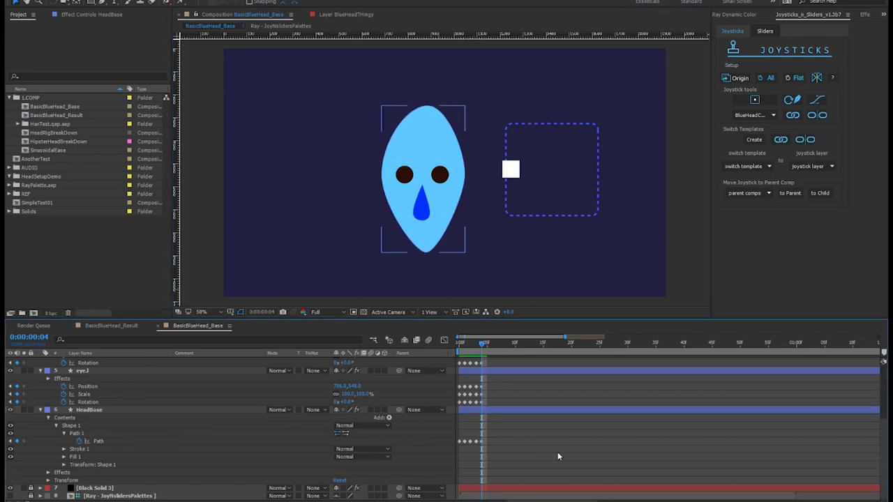
pyautogui.click(793, 116)
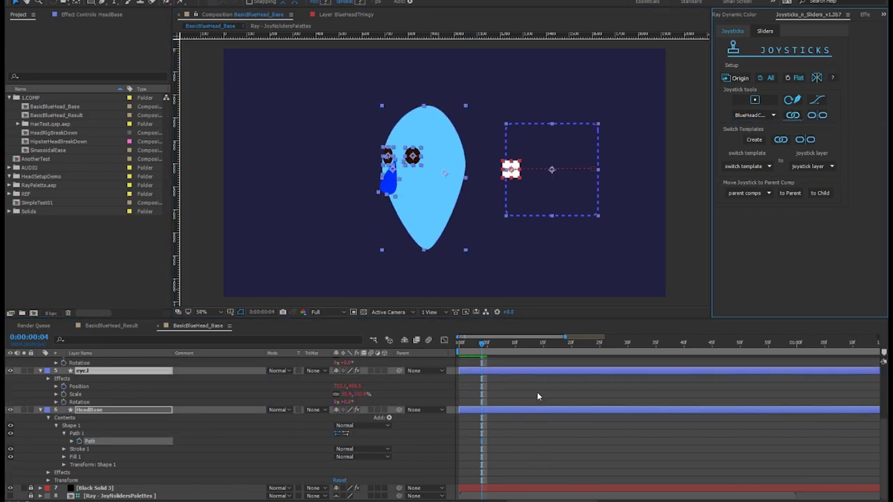
pyautogui.moveTo(522, 176)
pyautogui.mouseDown()
pyautogui.moveTo(514, 169)
pyautogui.moveTo(582, 187)
pyautogui.moveTo(515, 150)
pyautogui.moveTo(519, 160)
pyautogui.moveTo(511, 159)
pyautogui.mouseUp()
# Step: Keyframe the controller's Position: face up at frame 14, down-left at frame 30
pyautogui.press('p')
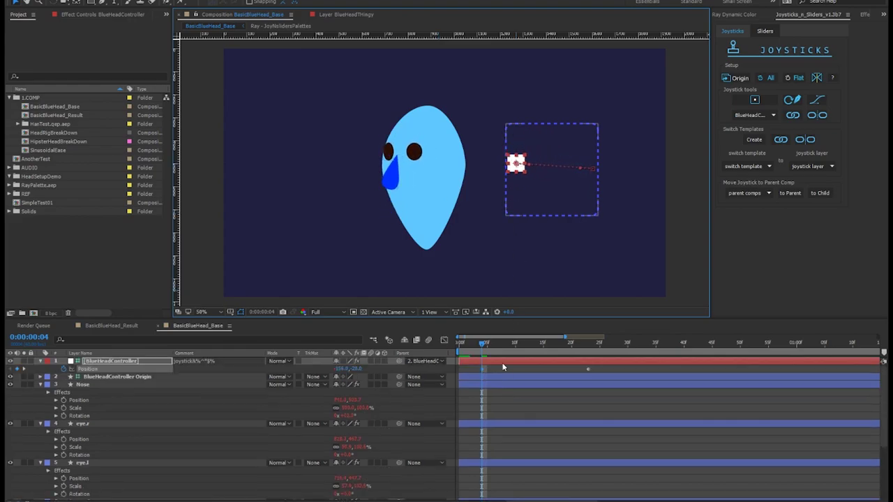
pyautogui.click(790, 100)
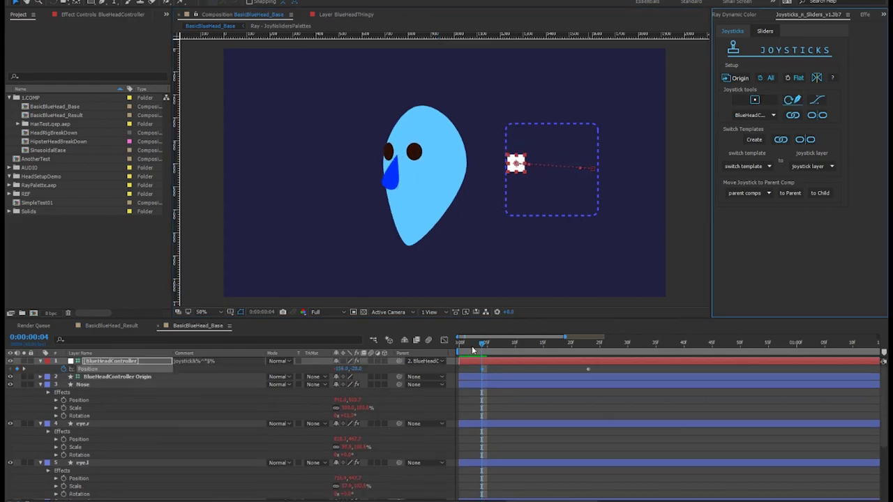
pyautogui.moveTo(473, 350)
pyautogui.mouseDown()
pyautogui.moveTo(598, 345)
pyautogui.moveTo(462, 345)
pyautogui.moveTo(587, 347)
pyautogui.moveTo(538, 345)
pyautogui.mouseUp()
pyautogui.moveTo(558, 164); pyautogui.dragTo(553, 137)
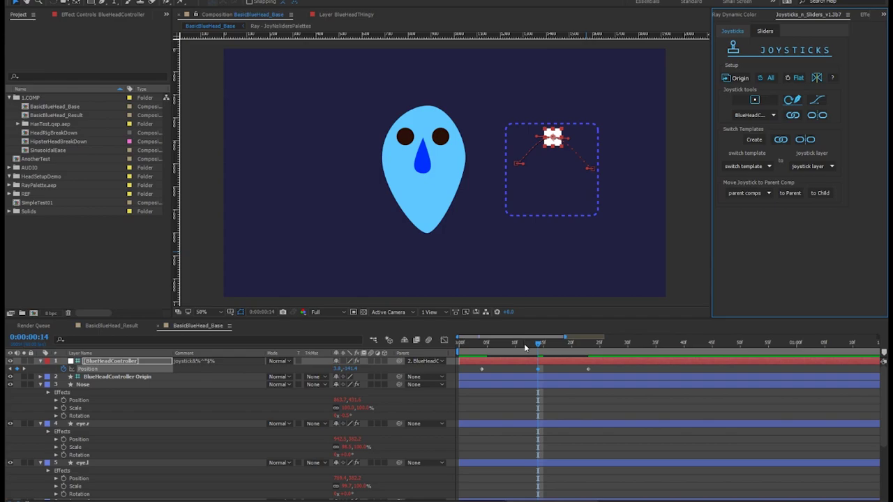
pyautogui.moveTo(525, 348)
pyautogui.mouseDown()
pyautogui.moveTo(590, 345)
pyautogui.moveTo(511, 344)
pyautogui.moveTo(628, 344)
pyautogui.mouseUp()
pyautogui.moveTo(591, 169)
pyautogui.mouseDown()
pyautogui.moveTo(576, 191)
pyautogui.moveTo(546, 200)
pyautogui.mouseUp()
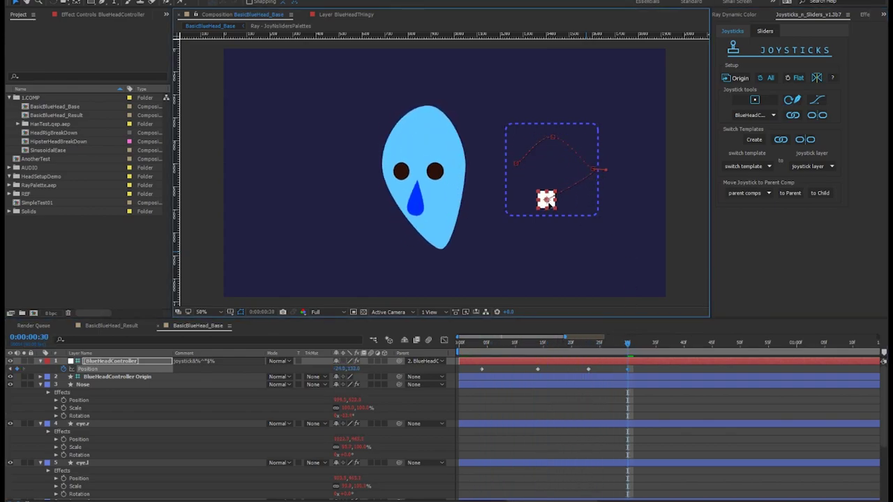
pyautogui.moveTo(628, 345); pyautogui.dragTo(592, 350)
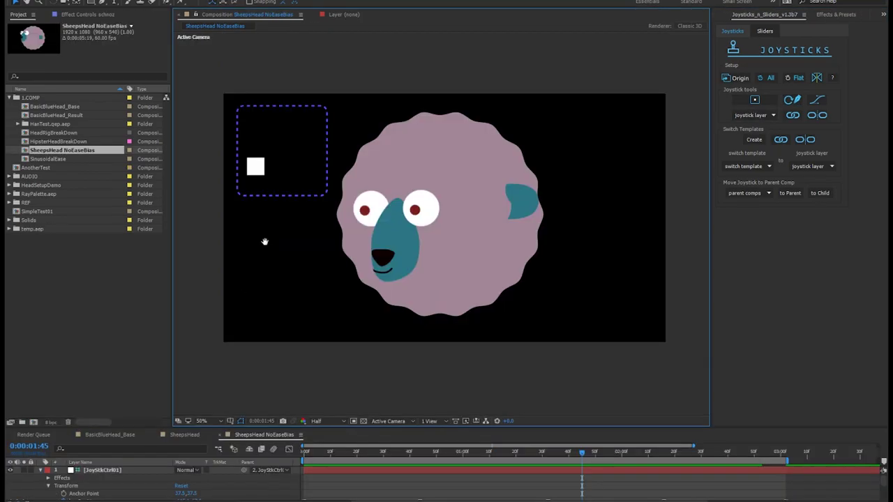
# Step: Play the sheep head animation and scrub to around frame 27
pyautogui.press('space')
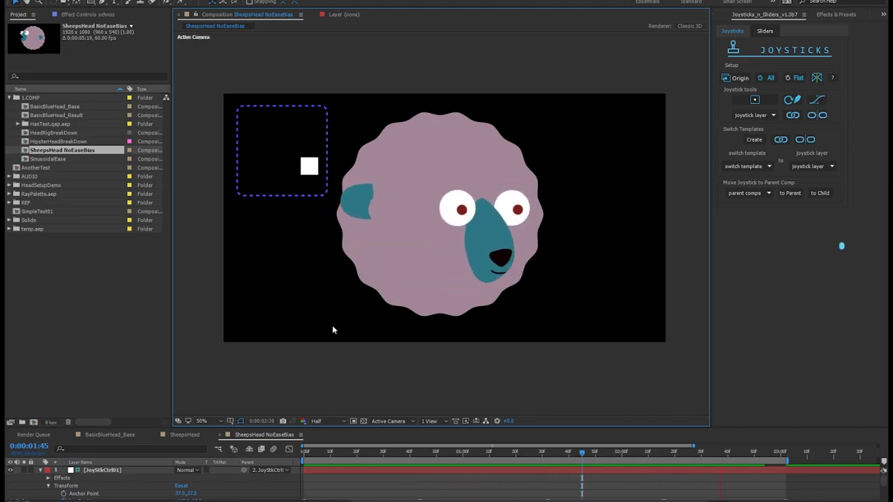
pyautogui.click(360, 452)
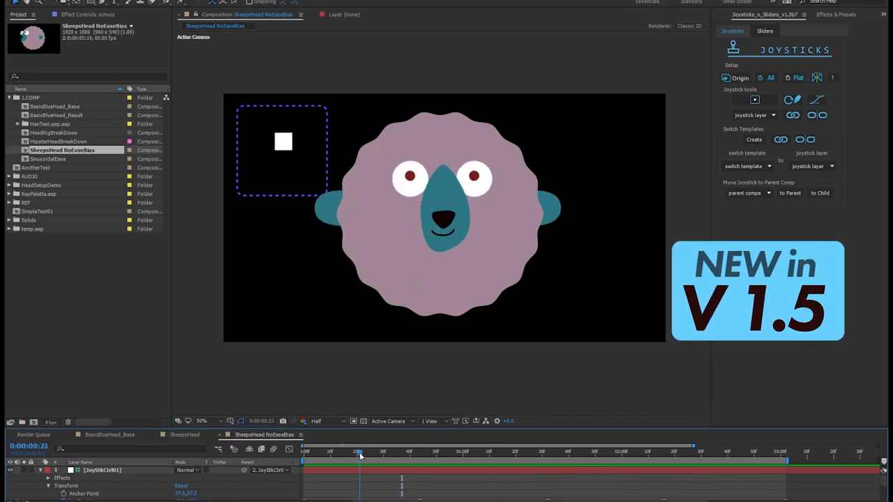
pyautogui.moveTo(359, 452); pyautogui.dragTo(375, 453)
# Step: Add Joystick Ease Bias to the nose, raise Right to ~58% and Up, then steer
pyautogui.click(468, 212)
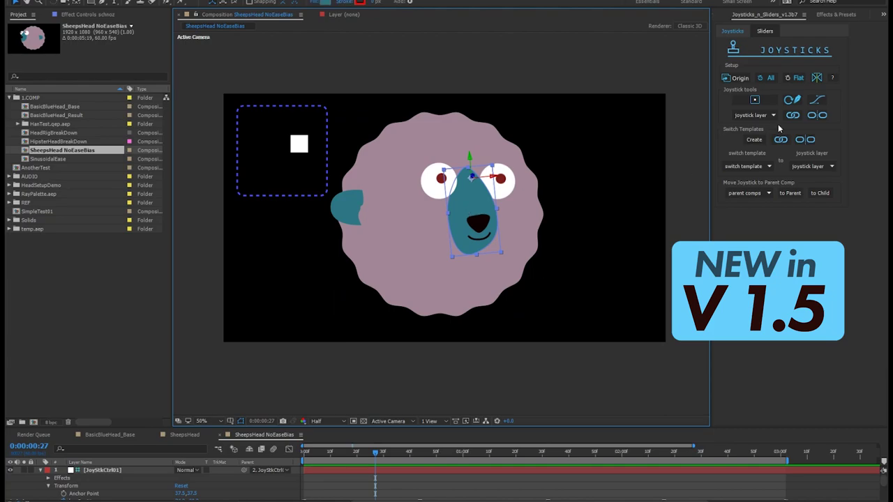
pyautogui.click(819, 102)
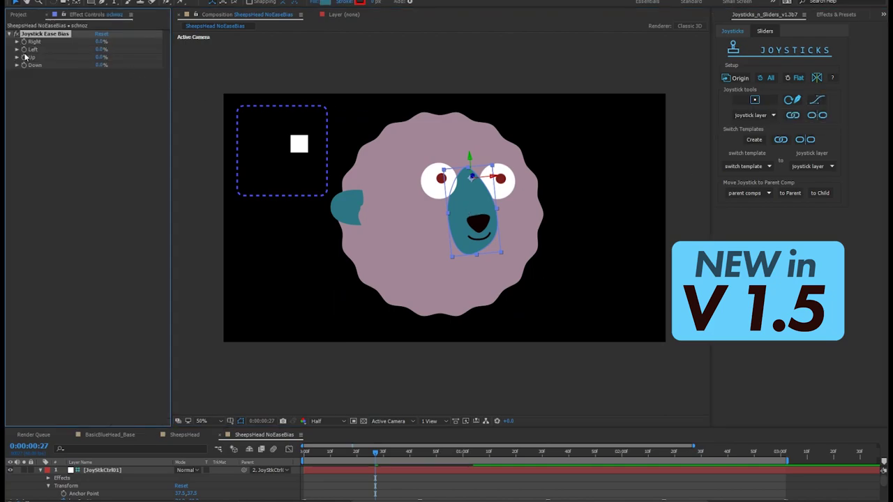
pyautogui.moveTo(102, 41); pyautogui.dragTo(158, 48)
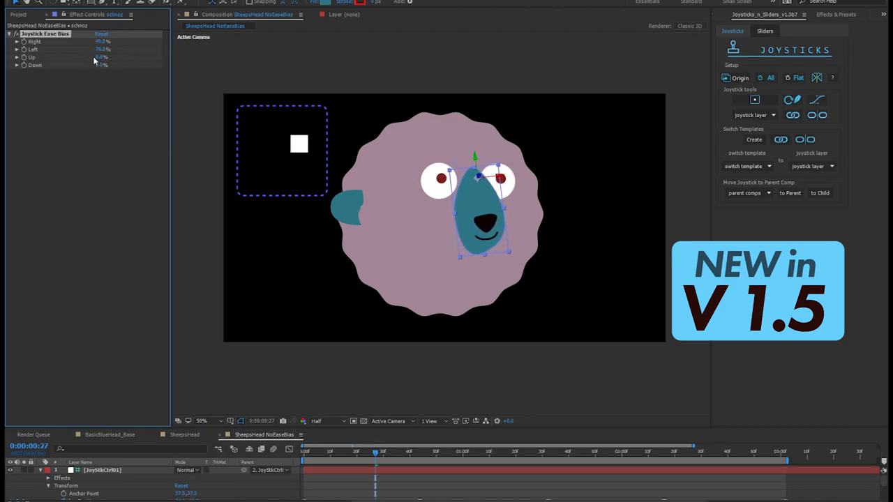
pyautogui.moveTo(94, 58); pyautogui.dragTo(114, 67)
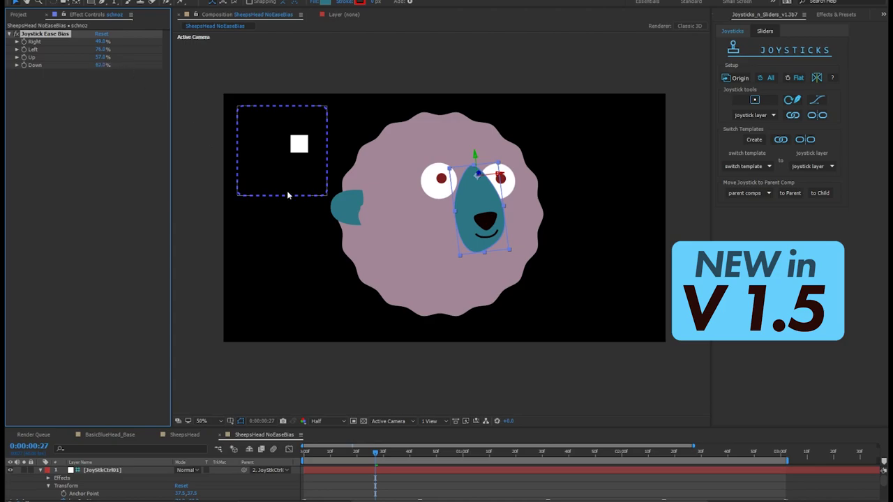
pyautogui.moveTo(298, 146)
pyautogui.mouseDown()
pyautogui.moveTo(246, 147)
pyautogui.moveTo(315, 146)
pyautogui.moveTo(272, 146)
pyautogui.mouseUp()
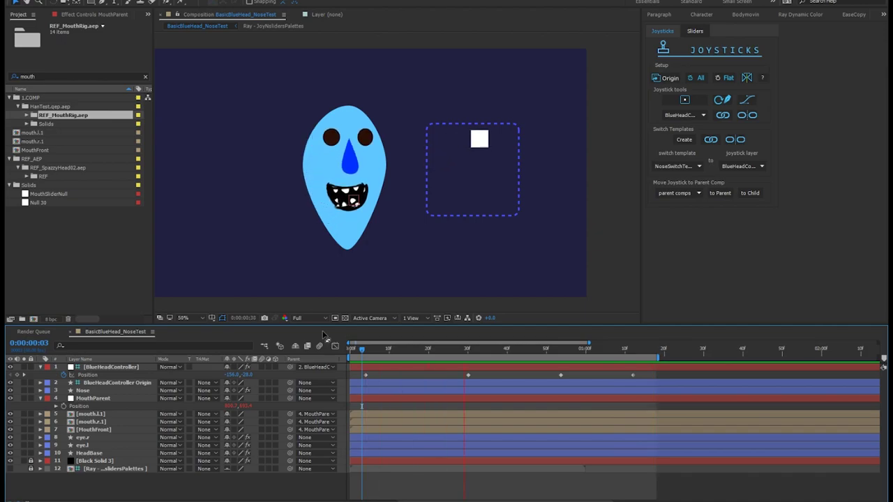
# Step: Stop playback, solo each mouth shape in turn, restore the full head, and go to frame 37
pyautogui.press('space')
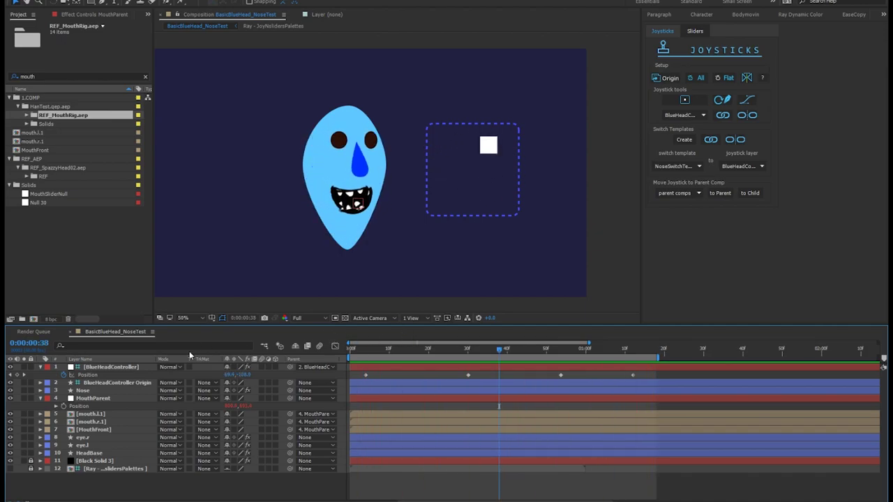
pyautogui.click(23, 415)
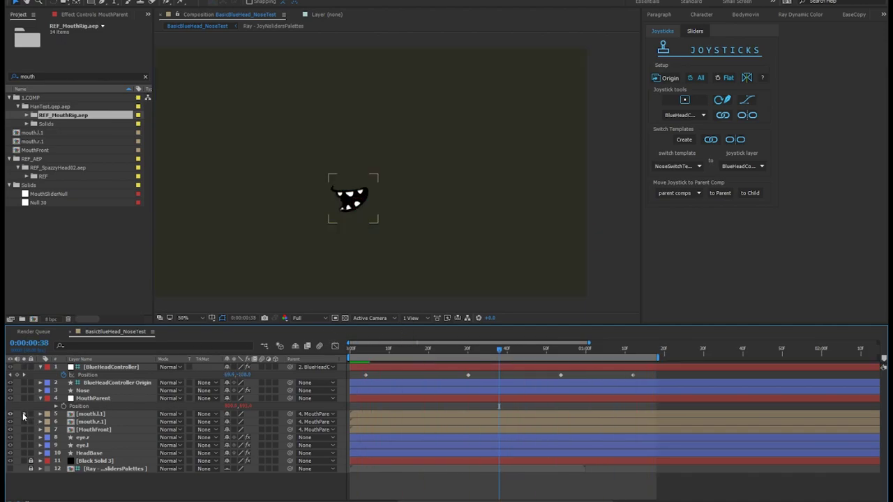
pyautogui.click(24, 415)
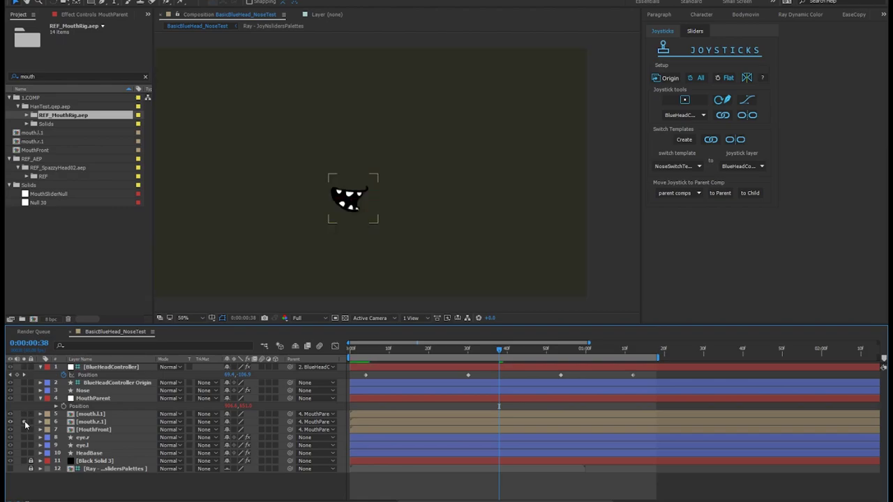
pyautogui.click(24, 422)
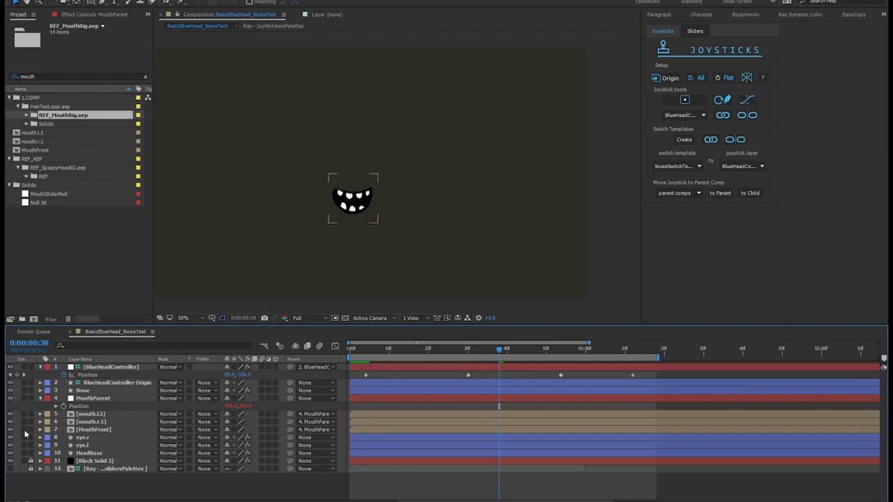
pyautogui.click(25, 430)
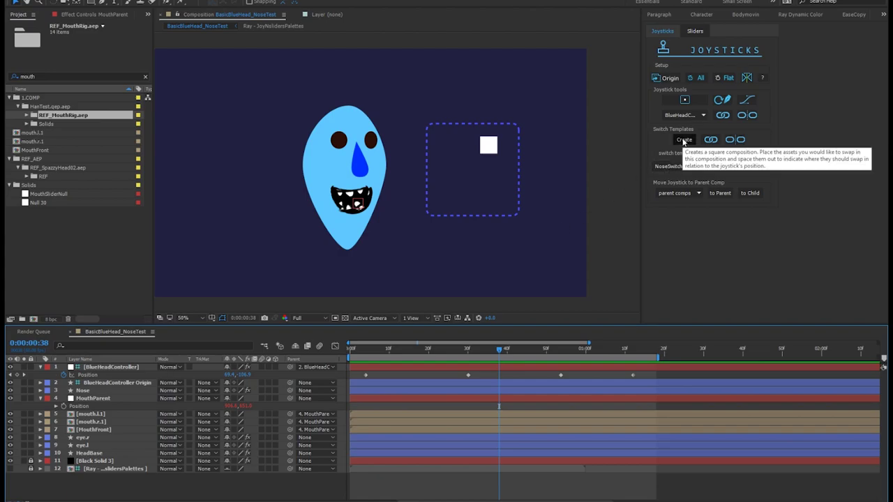
pyautogui.click(495, 349)
# Step: Create the switch template with the default name switchTemplate and show the transparency grid
pyautogui.click(683, 140)
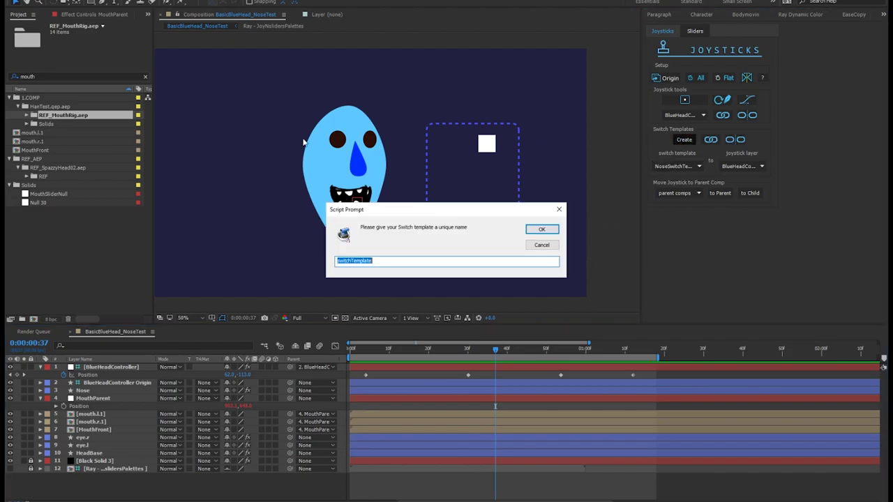
pyautogui.click(542, 229)
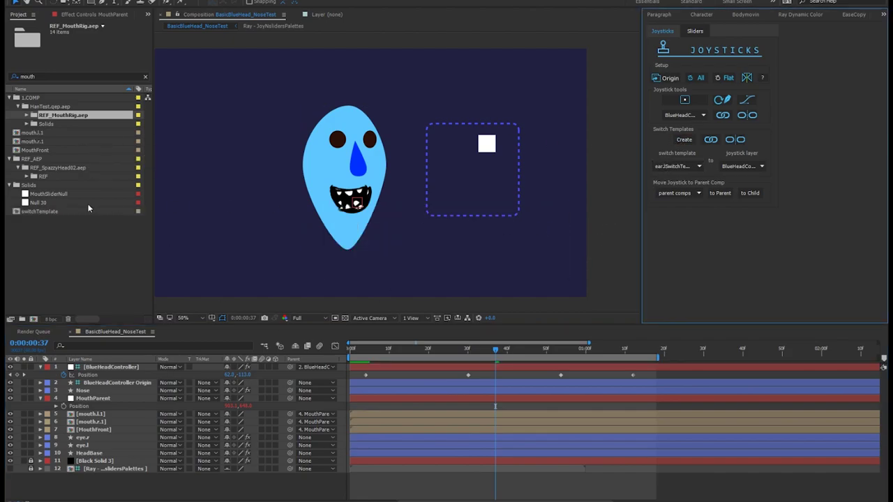
pyautogui.click(395, 412)
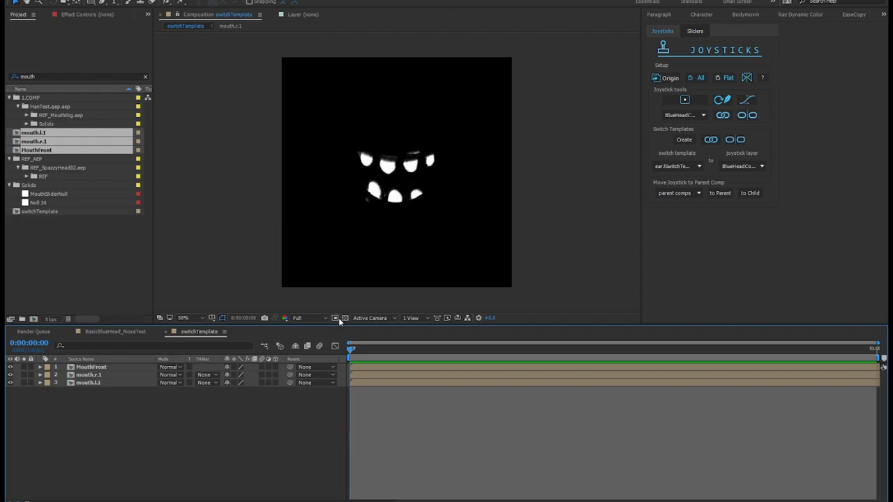
pyautogui.click(344, 318)
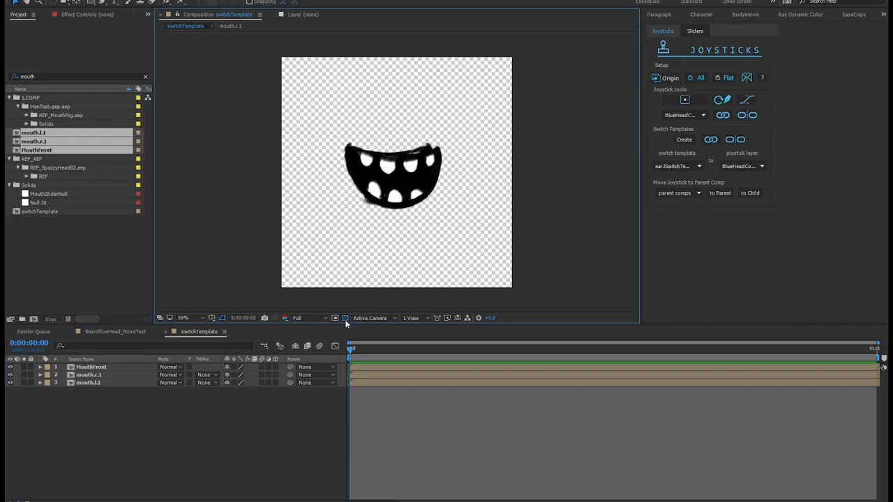
# Step: Nudge mouth.r.1 to the right, then select mouth.l.1
pyautogui.click(90, 376)
pyautogui.hotkey('shift', 'Right')
pyautogui.hotkey('shift', 'Right')
pyautogui.hotkey('shift', 'Right')
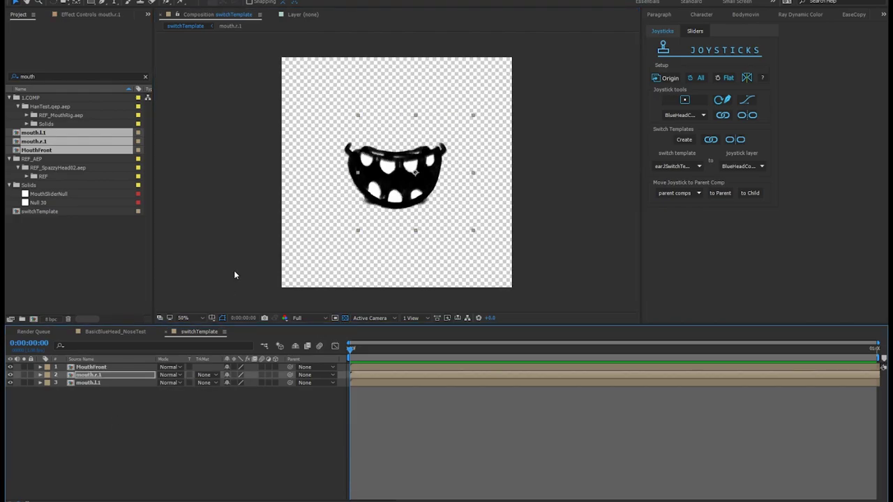
pyautogui.hotkey('shift', 'Right')
pyautogui.hotkey('shift', 'Right')
pyautogui.hotkey('shift', 'Right')
pyautogui.click(87, 383)
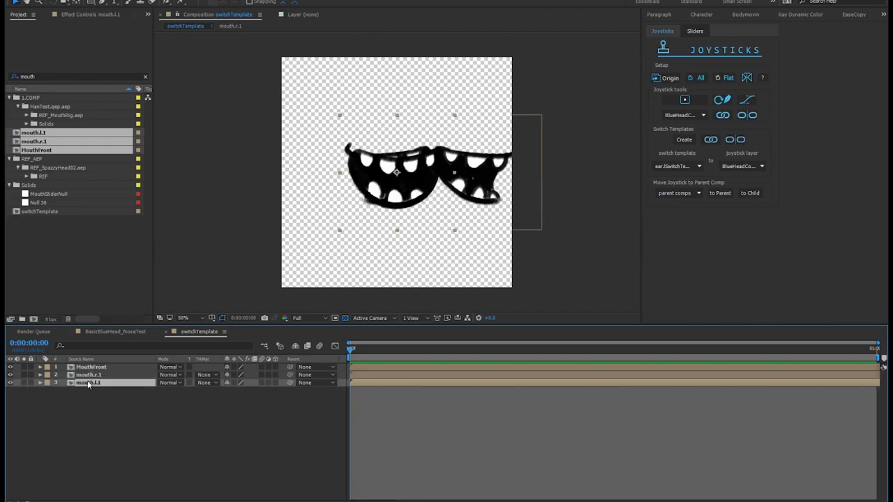
# Step: Shift mouth.l.1 left, then link switchTemplate to the BlueHeadController joystick in BasicBlueHead_NoseTest
pyautogui.hotkey('shift', 'Left')
pyautogui.hotkey('shift', 'Left')
pyautogui.hotkey('shift', 'Left')
pyautogui.hotkey('shift', 'Left')
pyautogui.hotkey('shift', 'Left')
pyautogui.hotkey('shift', 'Left')
pyautogui.hotkey('shift', 'Left')
pyautogui.hotkey('shift', 'Left')
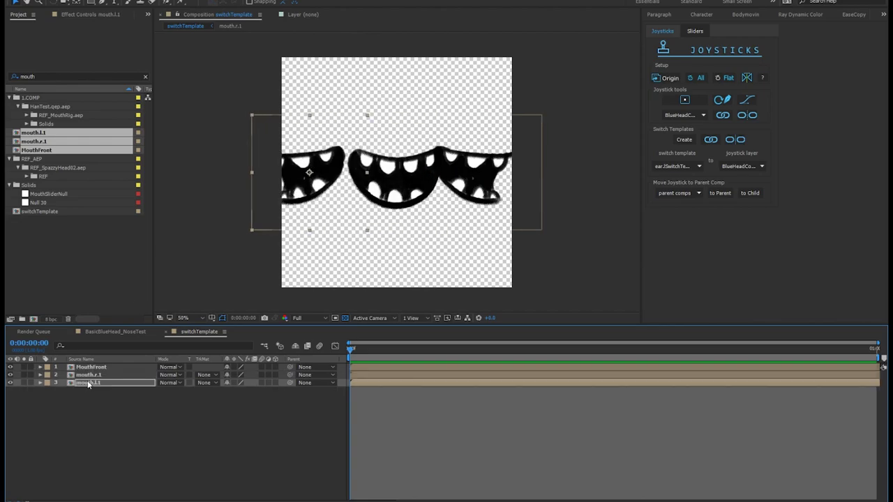
pyautogui.click(115, 331)
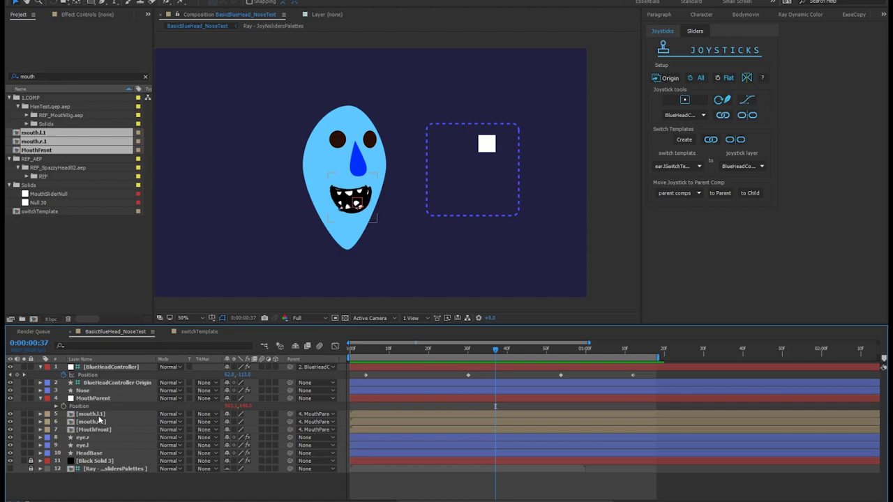
pyautogui.click(689, 166)
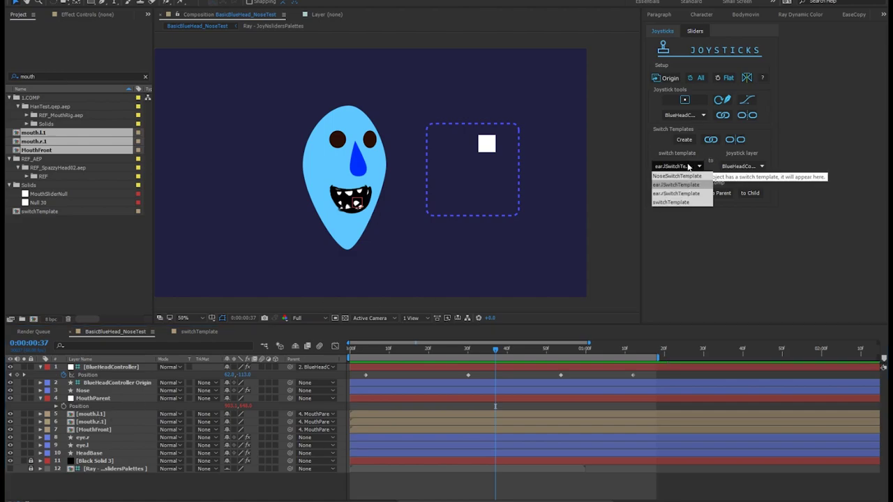
pyautogui.click(683, 201)
pyautogui.click(745, 166)
pyautogui.click(738, 177)
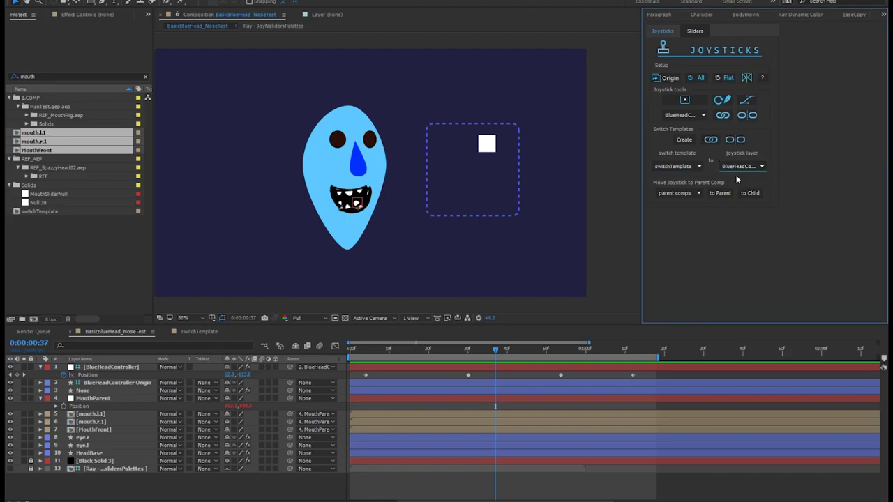
pyautogui.click(710, 139)
# Step: Scrub the timeline between frames 37 and 26 to watch the mouth shapes switch
pyautogui.moveTo(496, 349)
pyautogui.mouseDown()
pyautogui.moveTo(605, 351)
pyautogui.moveTo(454, 351)
pyautogui.moveTo(579, 350)
pyautogui.moveTo(496, 350)
pyautogui.mouseUp()
pyautogui.click(710, 139)
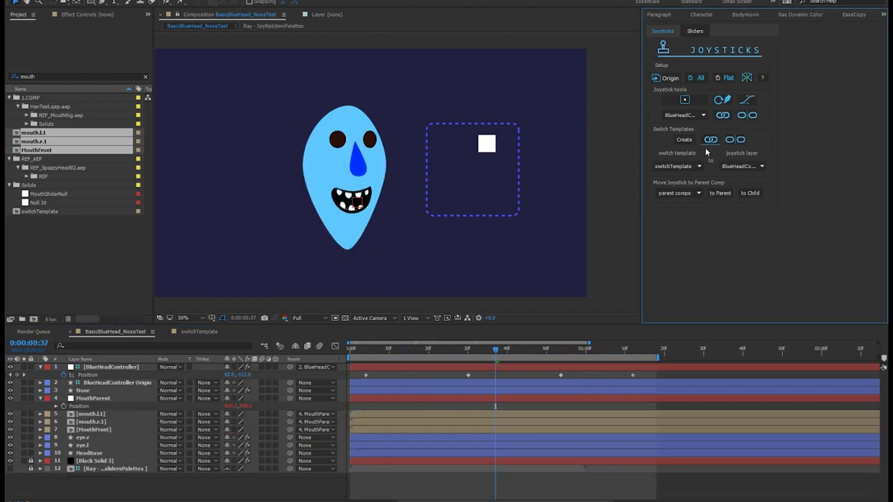
pyautogui.click(452, 349)
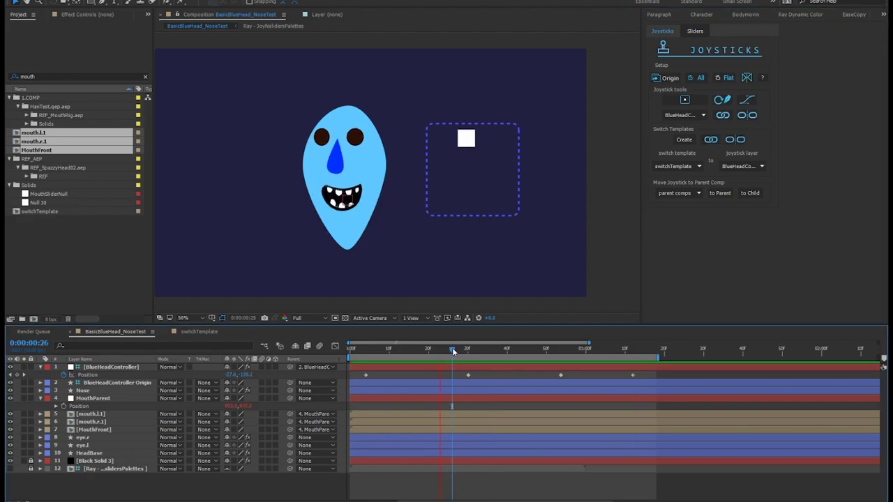
pyautogui.moveTo(453, 347); pyautogui.dragTo(417, 349)
pyautogui.click(204, 333)
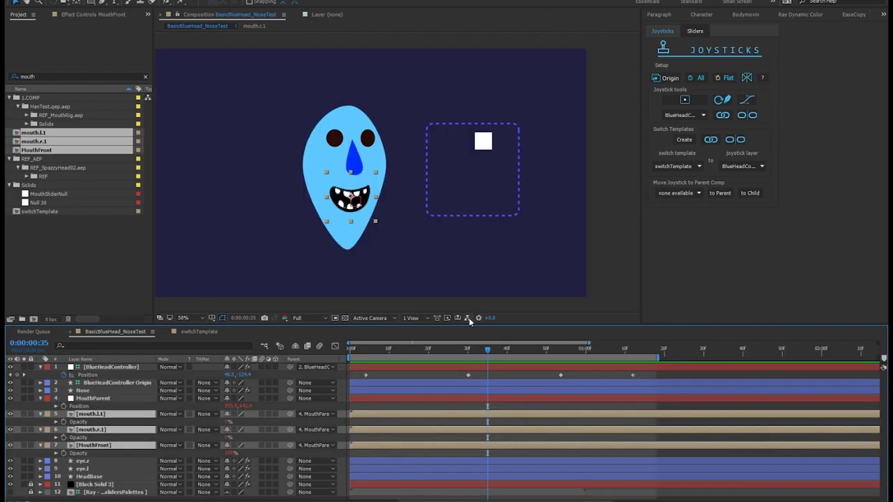
# Step: Browse the head's switch template and joystick lists, then view the BasicBlueHead_NoseTest 2 example
pyautogui.click(483, 143)
pyautogui.click(676, 166)
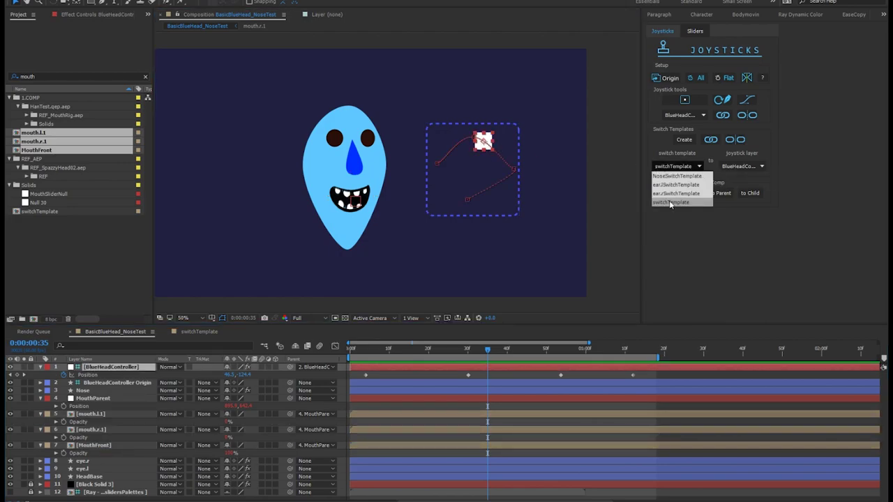
pyautogui.click(741, 166)
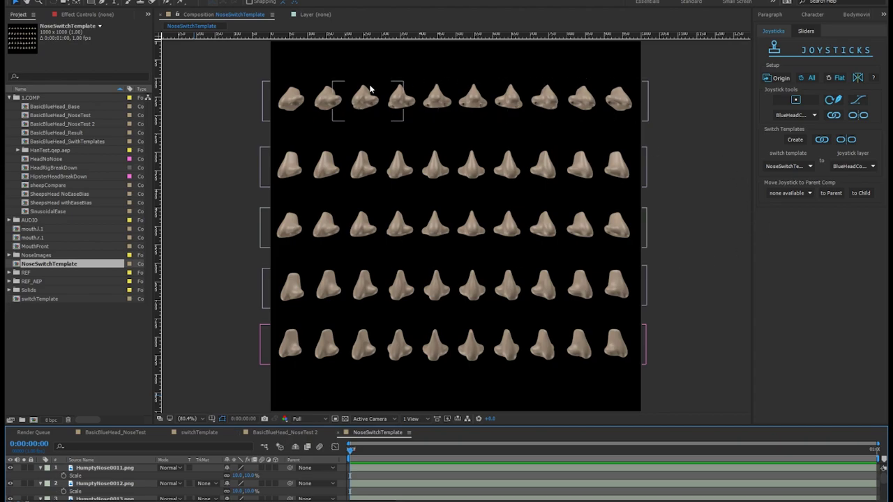
pyautogui.click(293, 432)
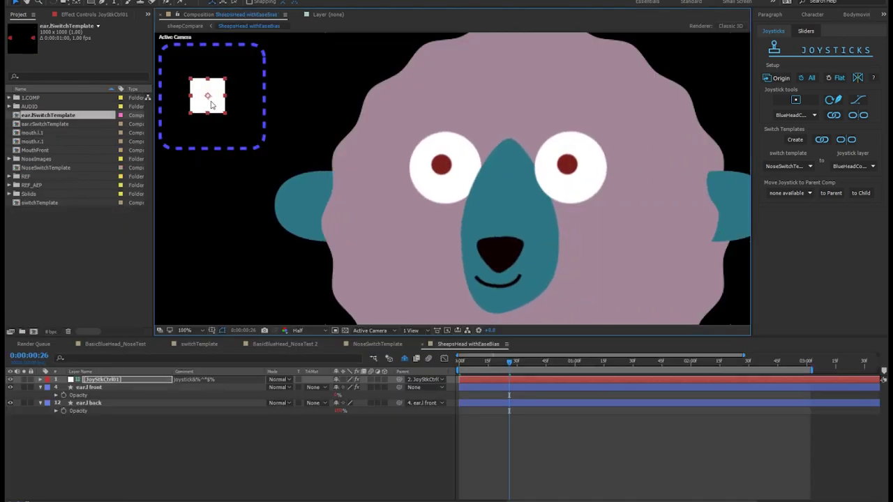
# Step: Turn the sheep head with its joystick and inspect the ear.lSwitchTemplate composition
pyautogui.moveTo(214, 100); pyautogui.dragTo(244, 104)
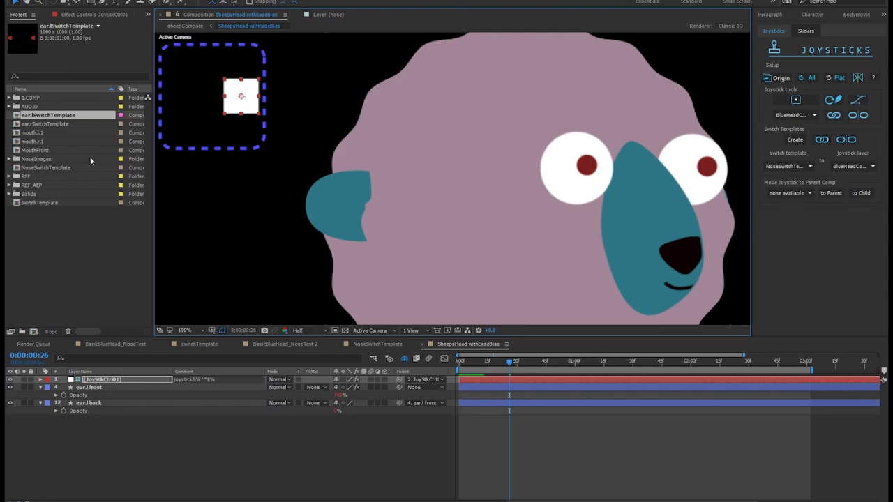
pyautogui.doubleClick(47, 117)
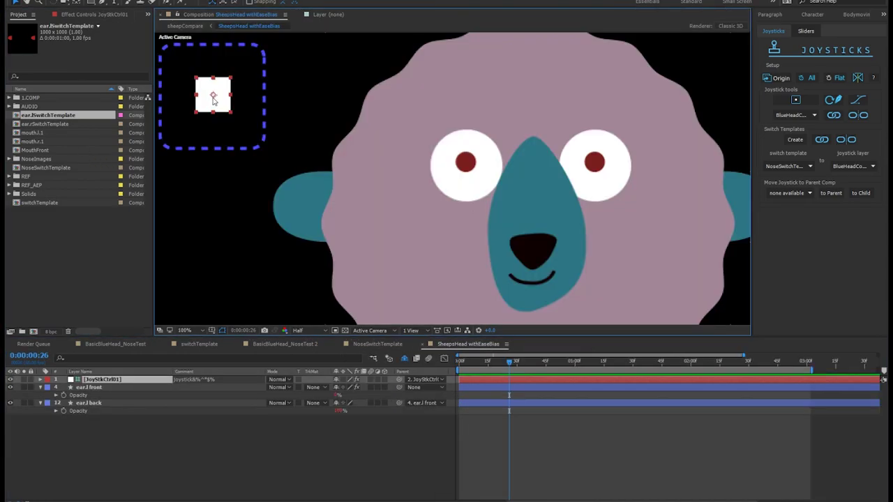
pyautogui.moveTo(216, 101)
pyautogui.mouseDown()
pyautogui.moveTo(201, 103)
pyautogui.moveTo(244, 99)
pyautogui.moveTo(198, 107)
pyautogui.moveTo(220, 97)
pyautogui.mouseUp()
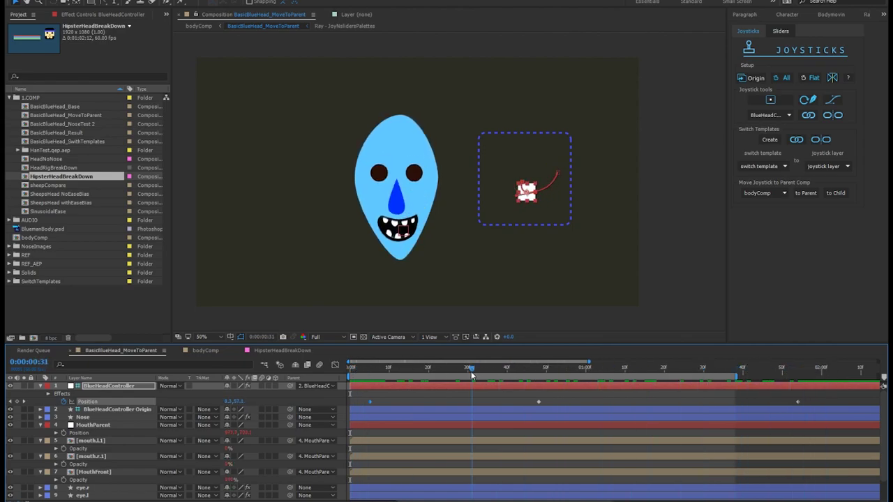
# Step: Inspect bodyComp, return to BasicBlueHead_MoveToParent, and open the Move Joystick to Parent Comp list
pyautogui.click(202, 351)
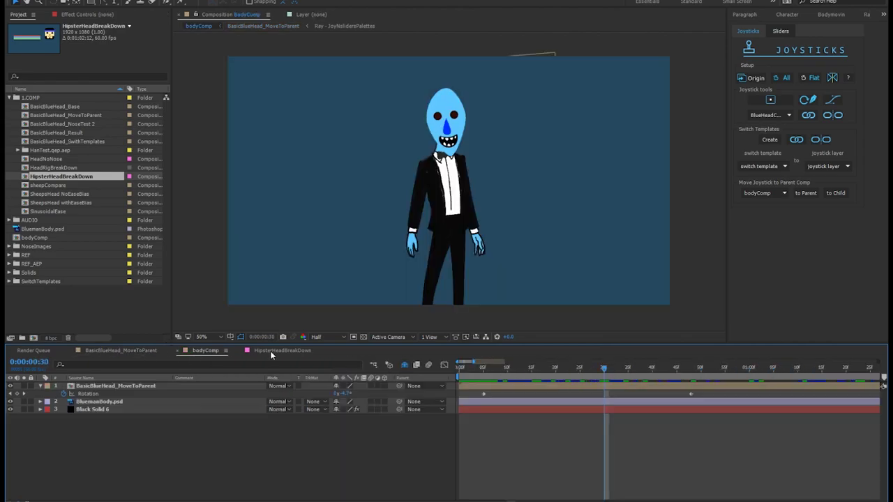
pyautogui.click(141, 351)
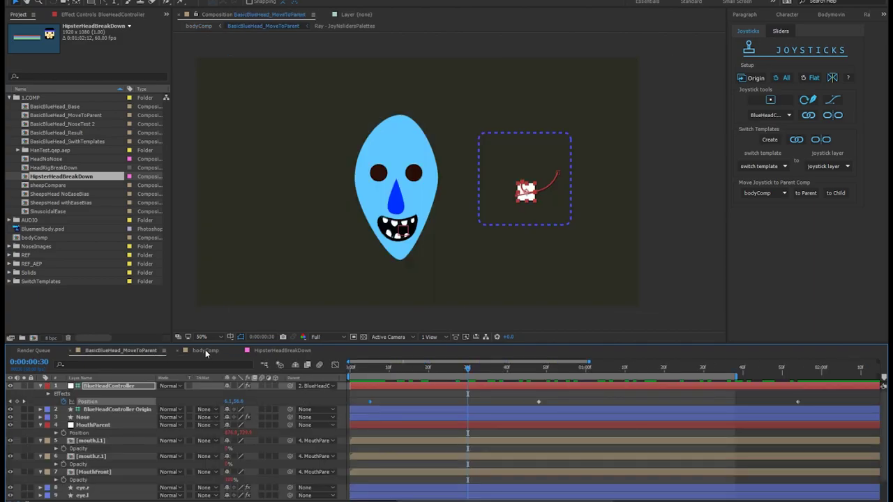
pyautogui.click(755, 194)
# Step: Send the head joystick up to bodyComp, push it toward the lower left, and preview
pyautogui.click(753, 203)
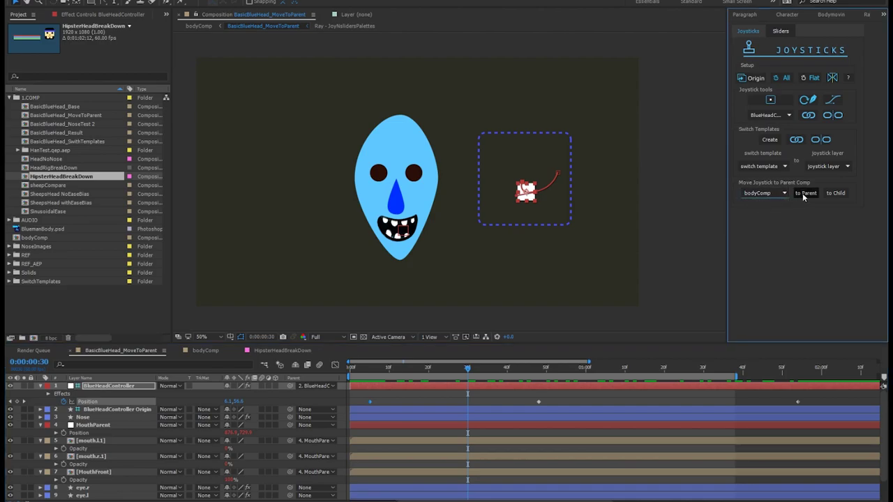
pyautogui.click(802, 193)
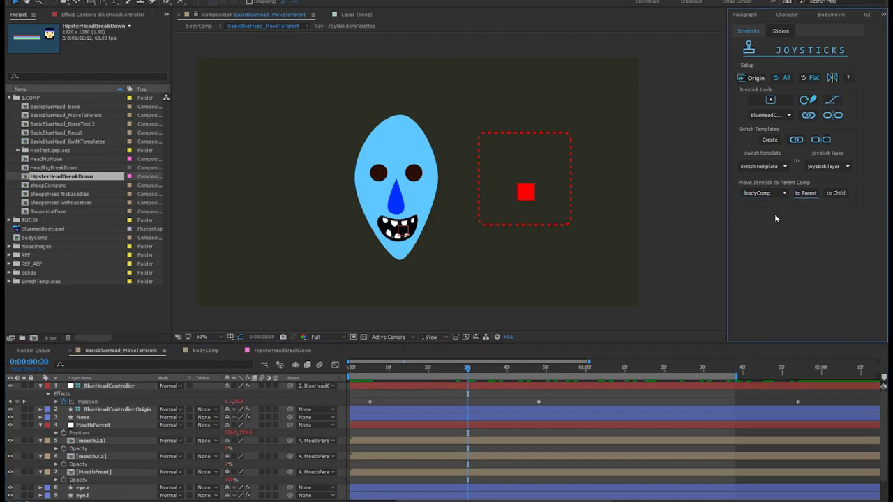
pyautogui.click(524, 195)
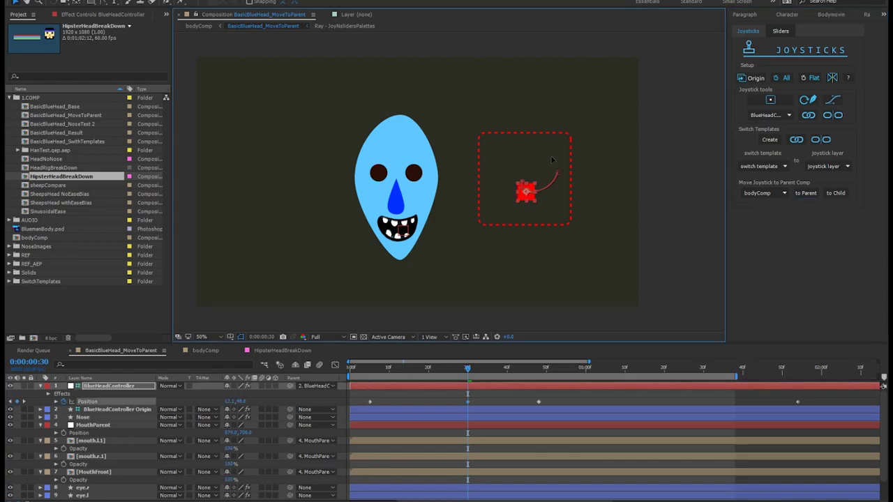
pyautogui.moveTo(525, 192); pyautogui.dragTo(506, 214)
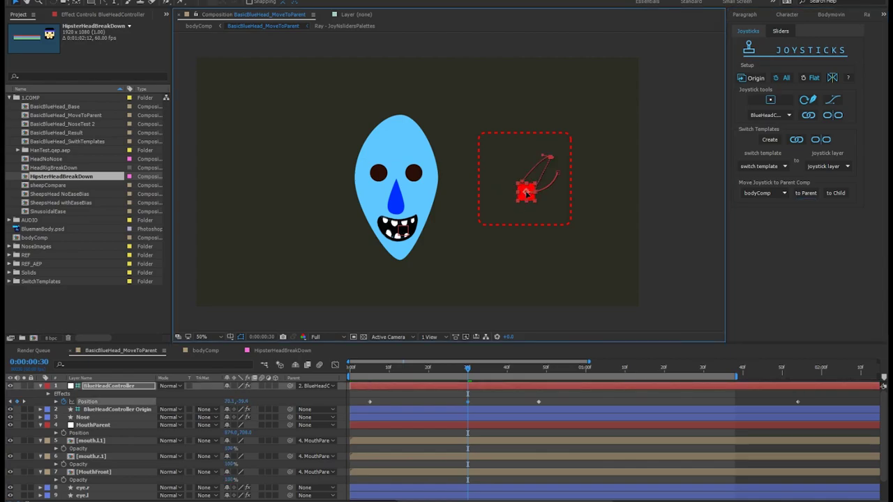
pyautogui.click(471, 396)
pyautogui.press('space')
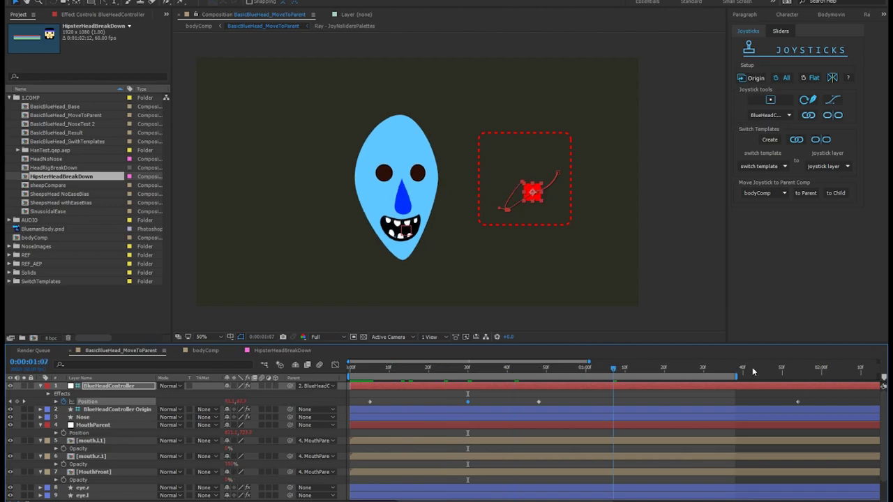
pyautogui.press('space')
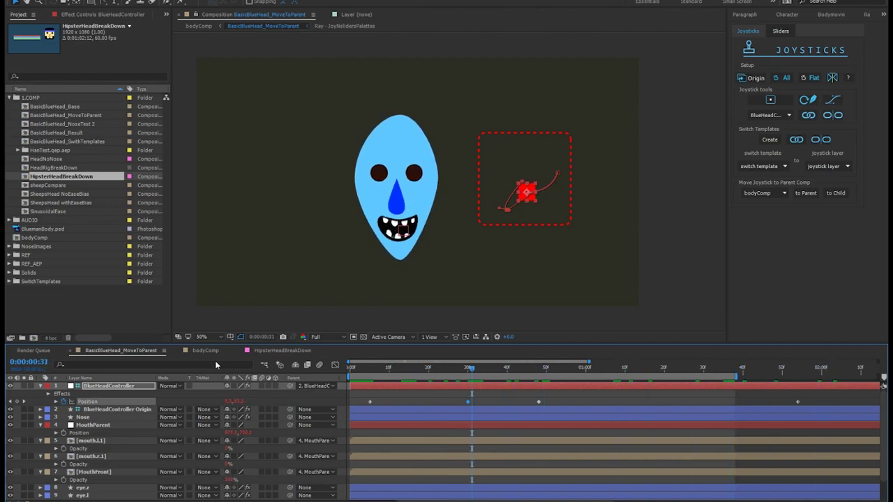
# Step: Preview the joystick driving the head in bodyComp, then return it to BasicBlueHead_MoveToParent
pyautogui.click(202, 349)
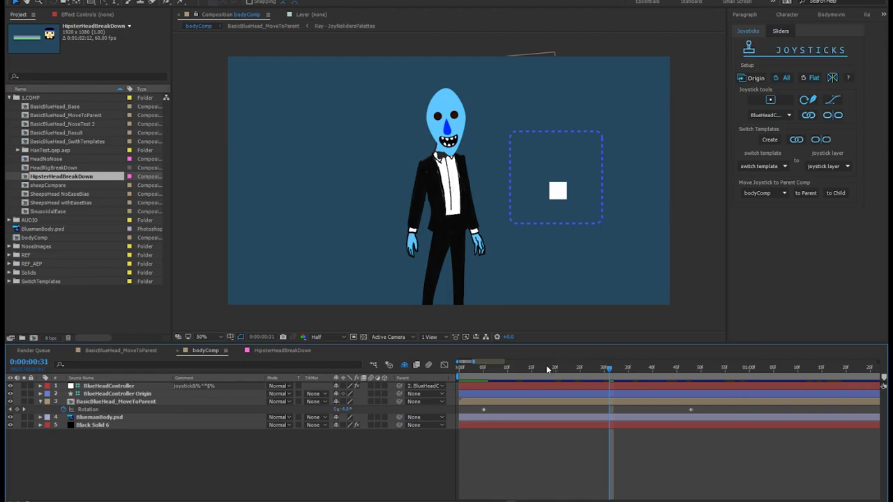
pyautogui.press('space')
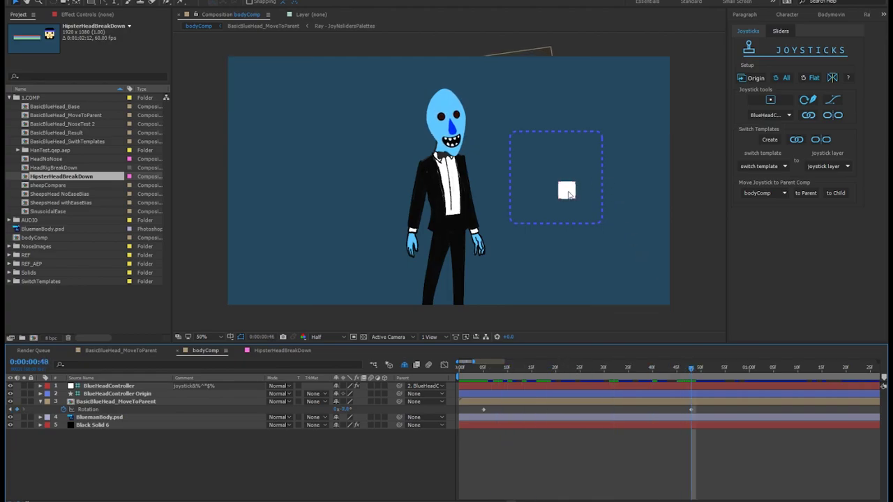
pyautogui.click(567, 193)
pyautogui.click(810, 99)
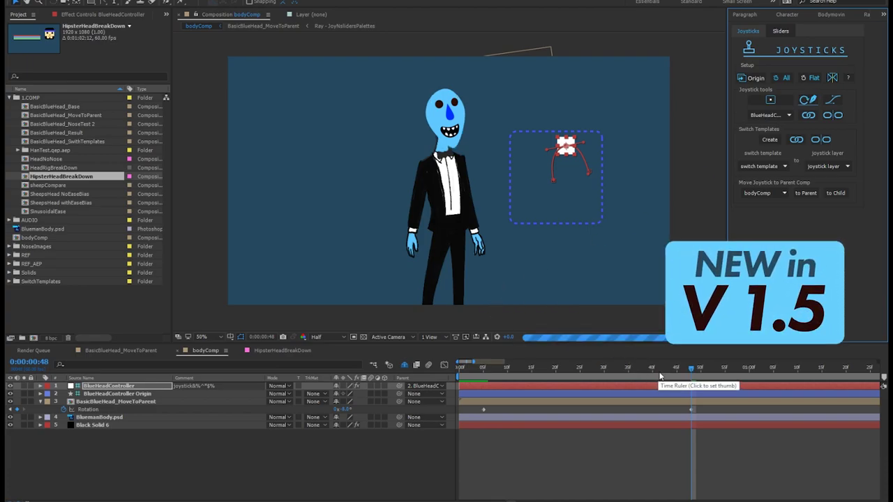
pyautogui.click(565, 368)
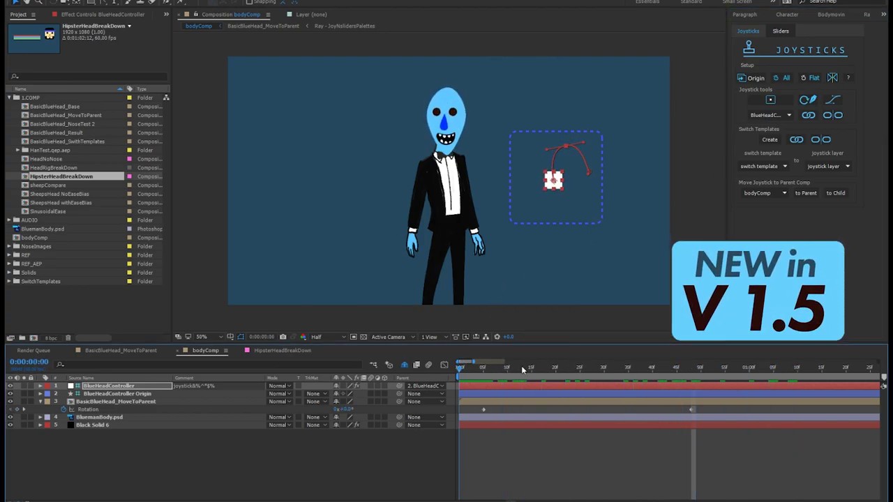
pyautogui.press('space')
pyautogui.click(836, 193)
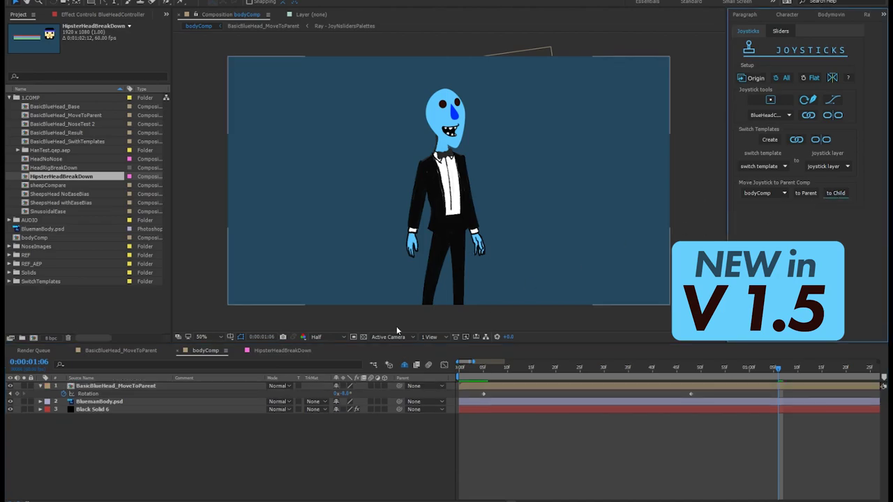
pyautogui.click(133, 350)
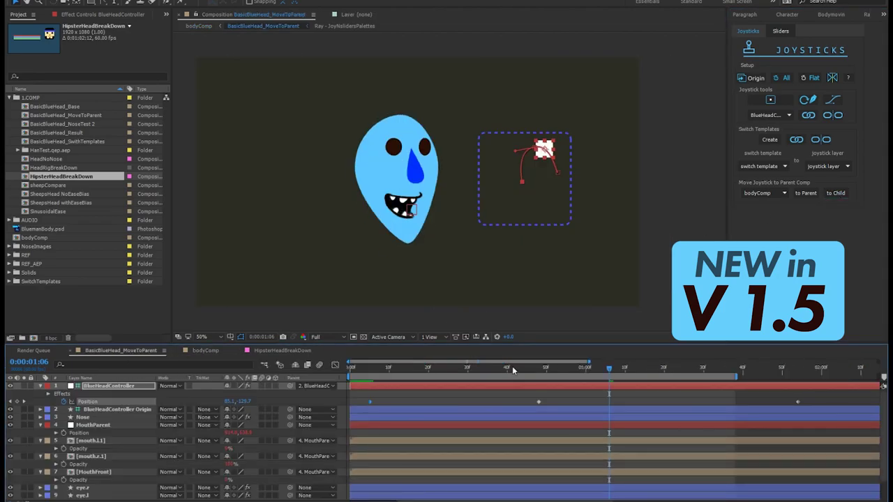
# Step: Play a preview of the head animation
pyautogui.press('space')
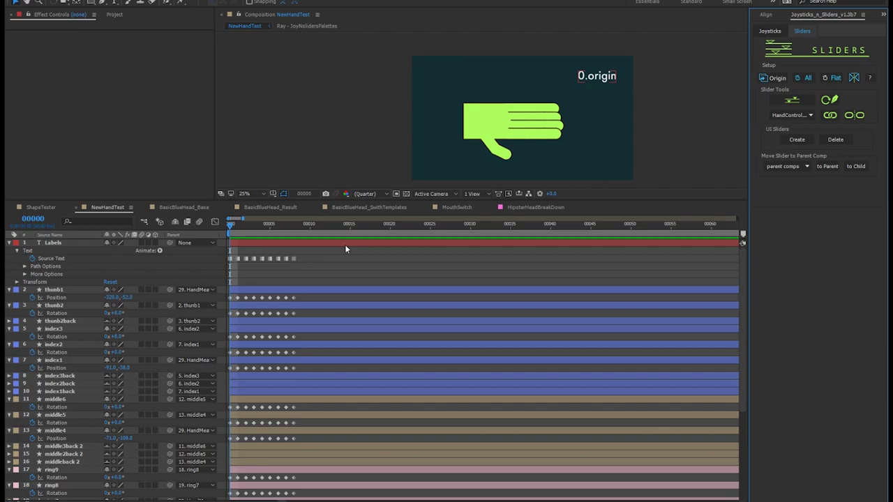
# Step: Step frame by frame through the hand poses from index curl to rotate, then back one
pyautogui.press('pagedown')
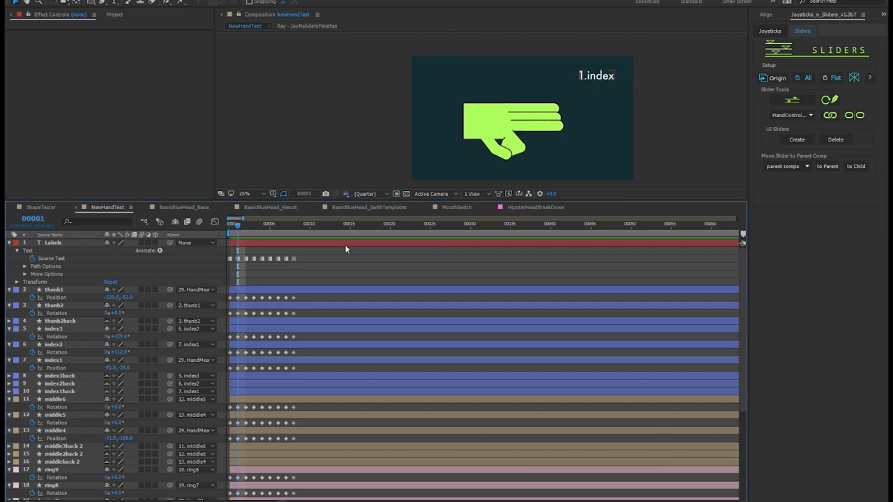
pyautogui.press('pagedown')
pyautogui.press('pagedown')
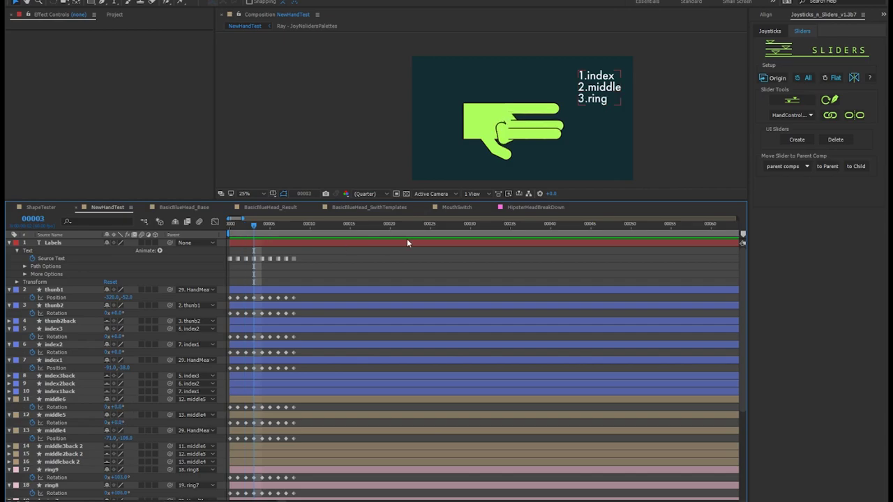
pyautogui.press('pagedown')
pyautogui.press('pagedown')
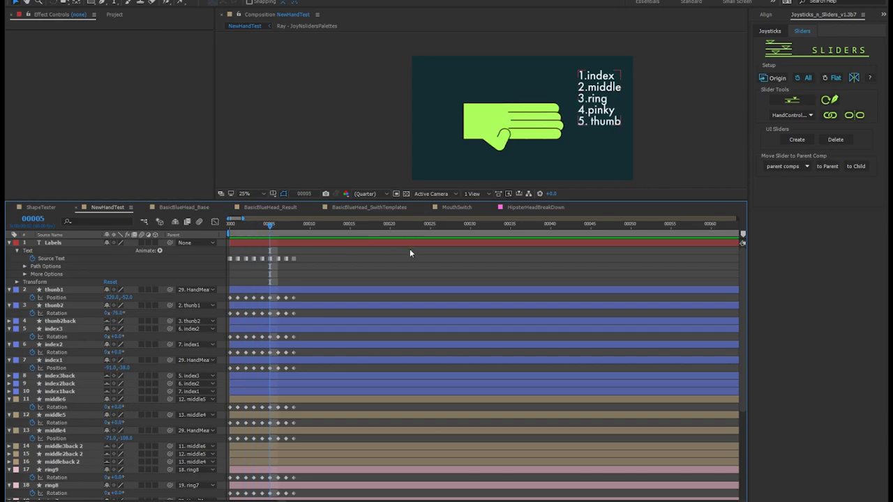
pyautogui.press('pagedown')
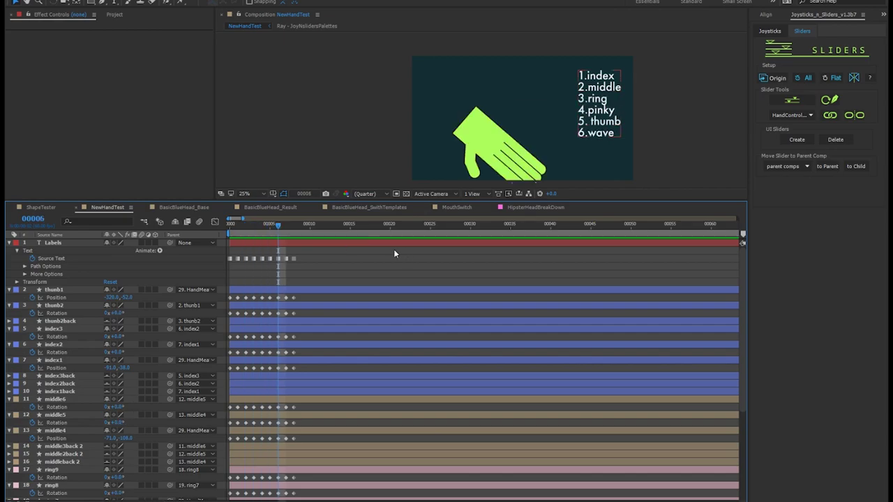
pyautogui.press('pagedown')
pyautogui.press('pagedown')
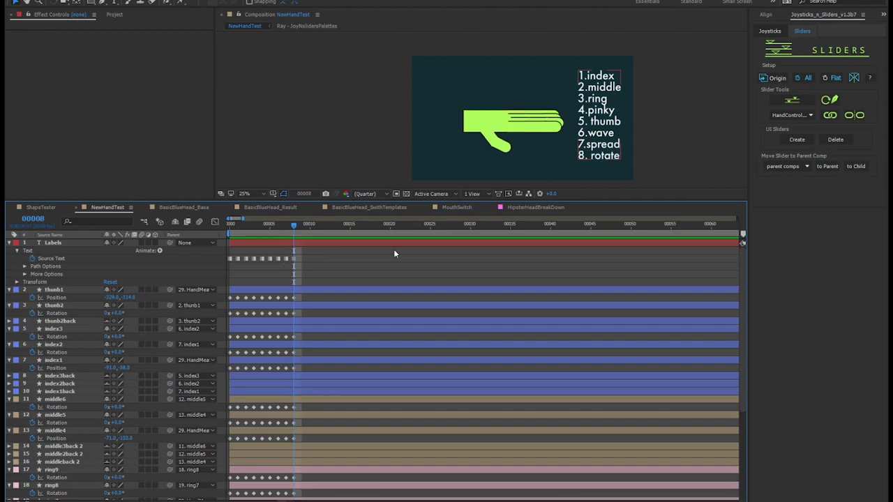
pyautogui.press('pagedown')
pyautogui.press('pageup')
# Step: Select all hand rig layers and create a slider null named HandSlider
pyautogui.hotkey('ctrl', 'a')
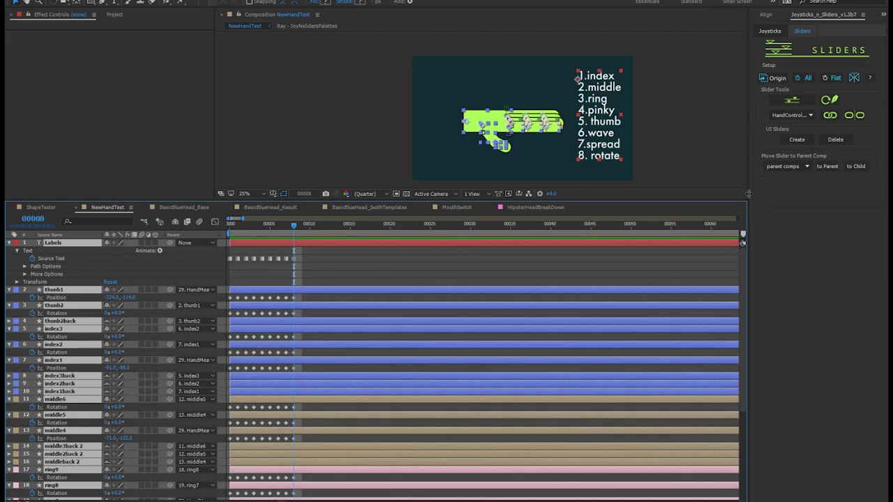
pyautogui.click(794, 100)
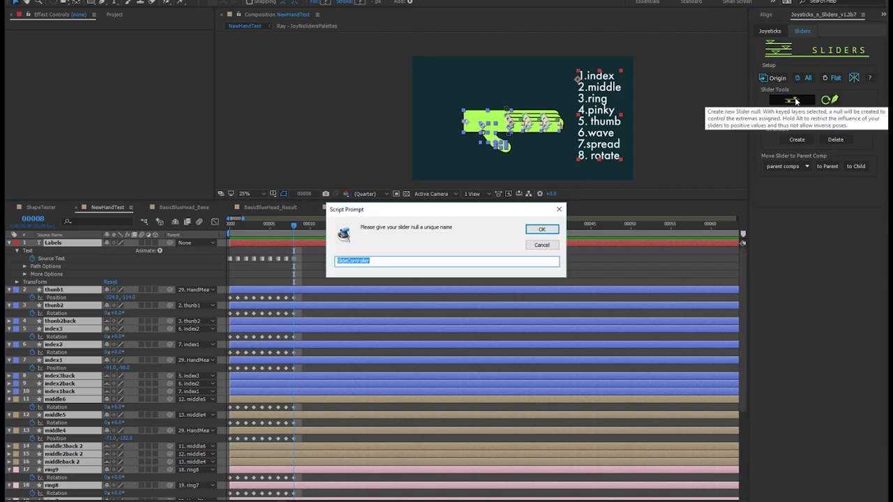
pyautogui.write('H')
pyautogui.write('er')
pyautogui.press('Return')
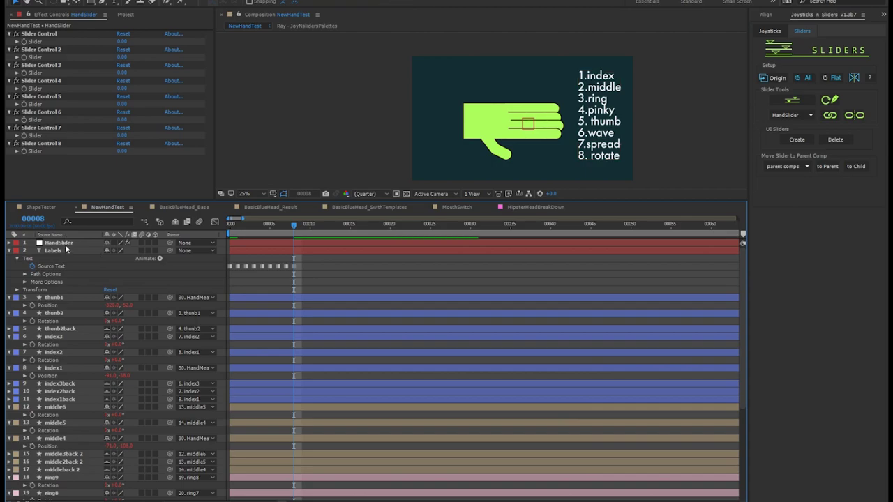
pyautogui.click(70, 240)
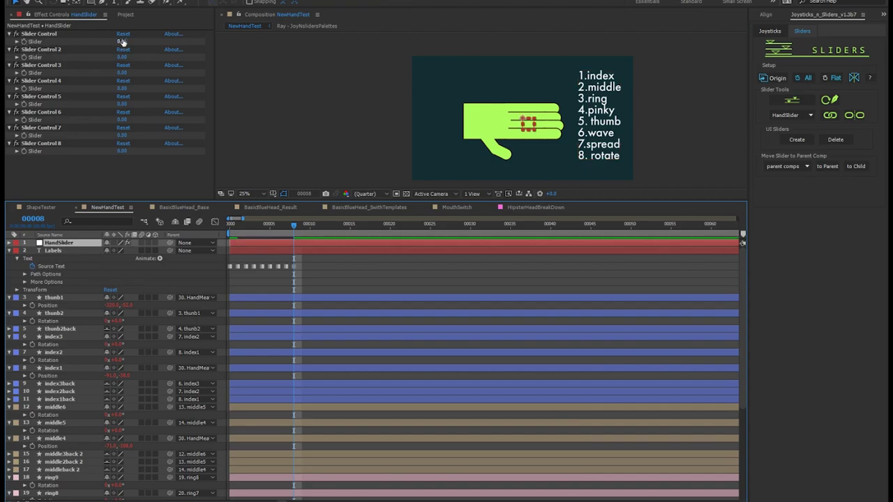
# Step: Scrub the finger curl, spread and rotate sliders to test the hand poses
pyautogui.moveTo(122, 42)
pyautogui.mouseDown()
pyautogui.moveTo(132, 43)
pyautogui.moveTo(130, 86)
pyautogui.mouseUp()
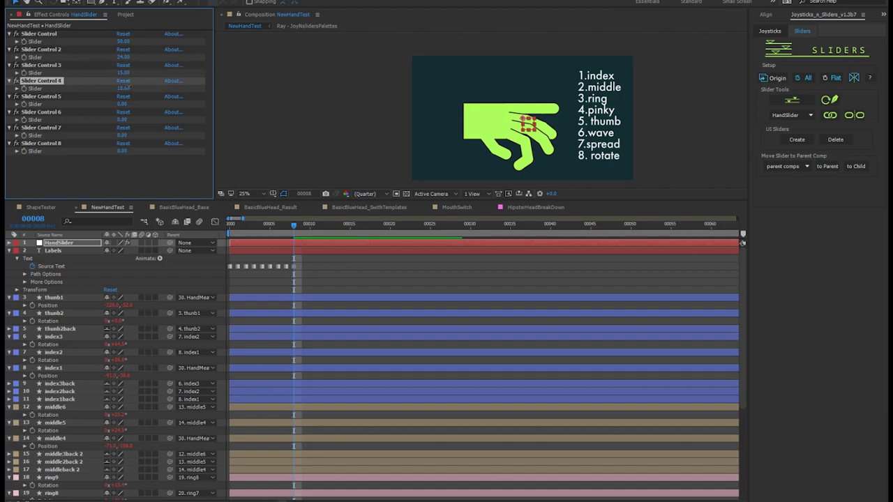
pyautogui.moveTo(122, 150); pyautogui.dragTo(139, 146)
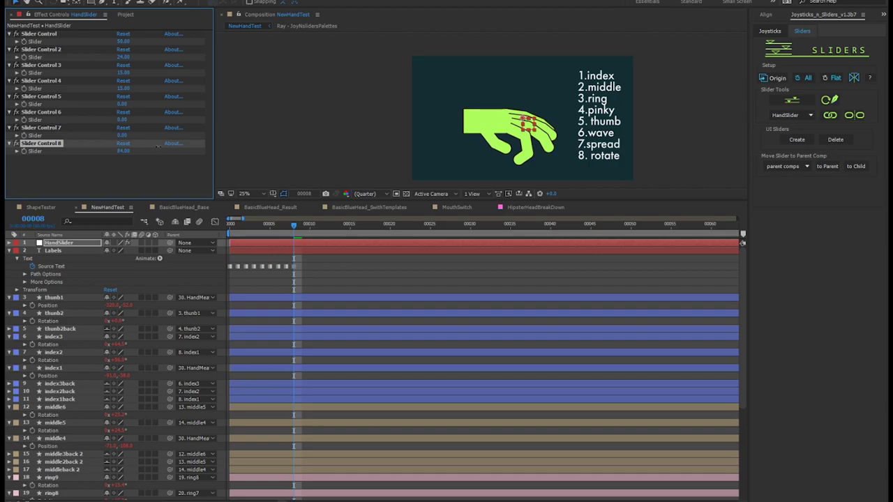
pyautogui.moveTo(123, 57); pyautogui.dragTo(98, 65)
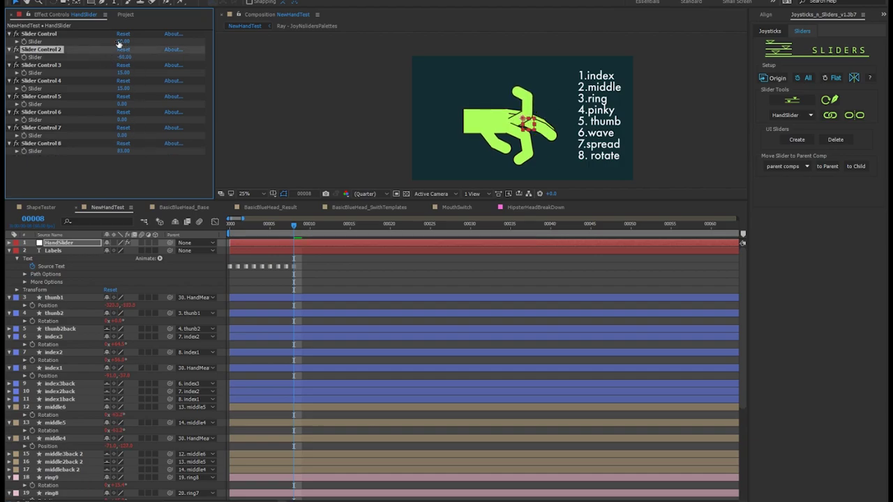
pyautogui.click(118, 41)
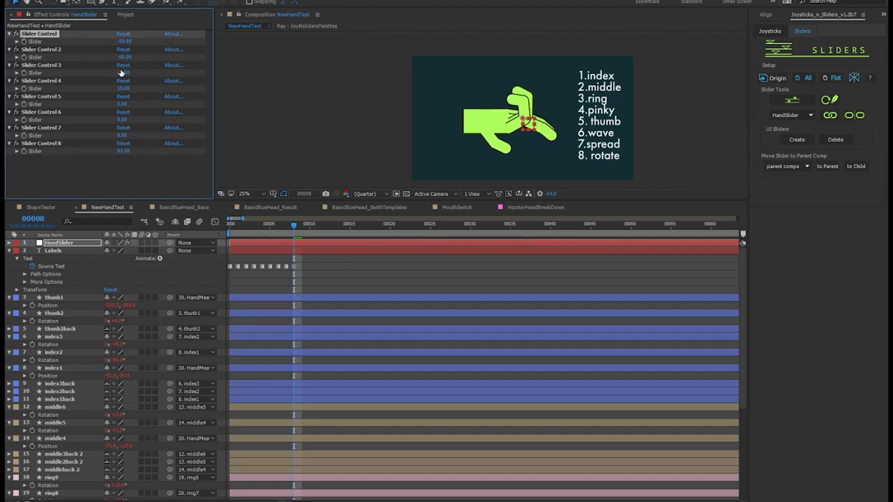
pyautogui.moveTo(123, 73)
pyautogui.mouseDown()
pyautogui.moveTo(98, 73)
pyautogui.moveTo(108, 93)
pyautogui.mouseUp()
pyautogui.moveTo(122, 134)
pyautogui.mouseDown()
pyautogui.moveTo(123, 120)
pyautogui.moveTo(137, 176)
pyautogui.mouseUp()
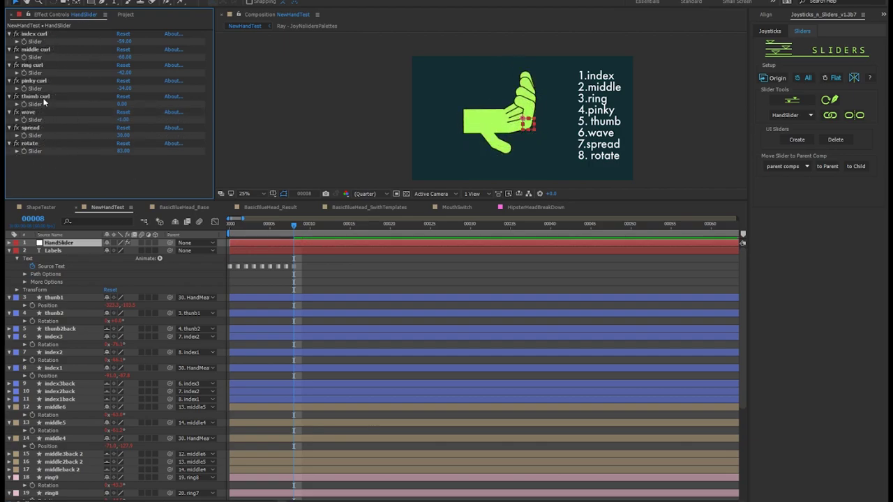
pyautogui.moveTo(123, 76)
pyautogui.mouseDown()
pyautogui.moveTo(128, 87)
pyautogui.moveTo(114, 70)
pyautogui.mouseUp()
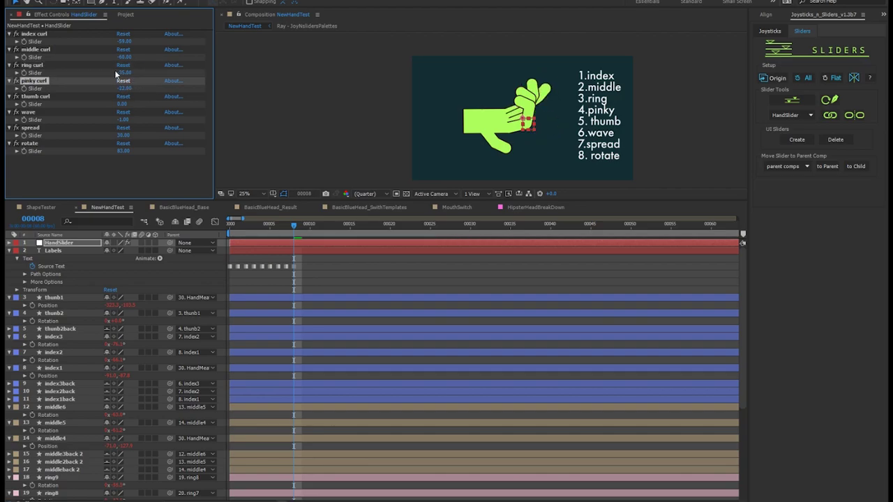
# Step: Select the four finger curl sliders and drag them together to curl a fist
pyautogui.click(68, 35)
pyautogui.keyDown('shift'); pyautogui.click(54, 79); pyautogui.keyUp('shift')
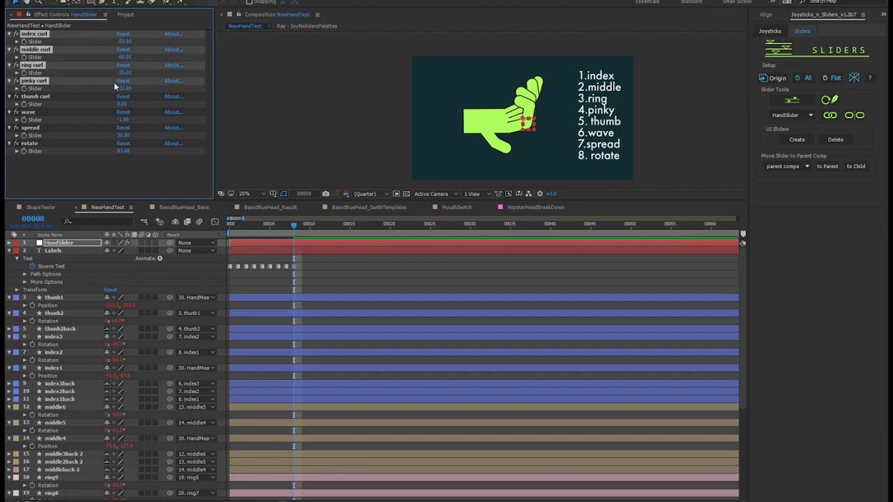
pyautogui.moveTo(123, 88); pyautogui.dragTo(146, 87)
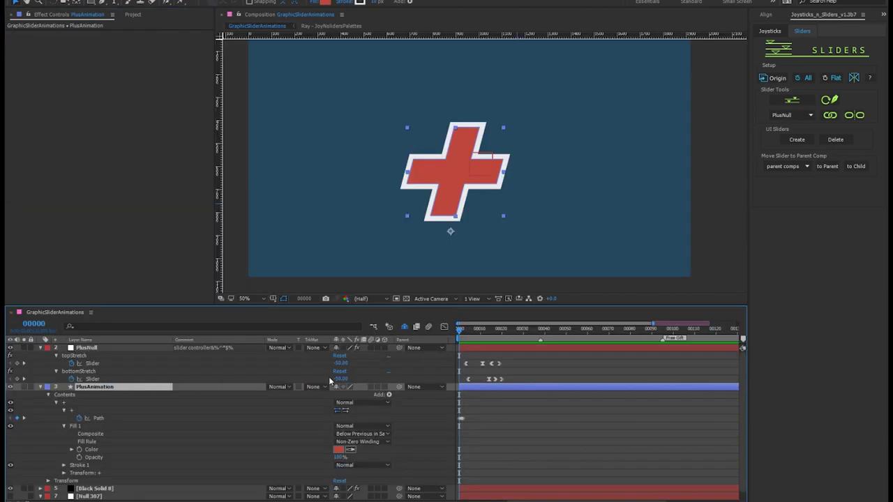
# Step: Step through the plus animation, generate its path keyframes, and play it back
pyautogui.press('pagedown')
pyautogui.press('pagedown')
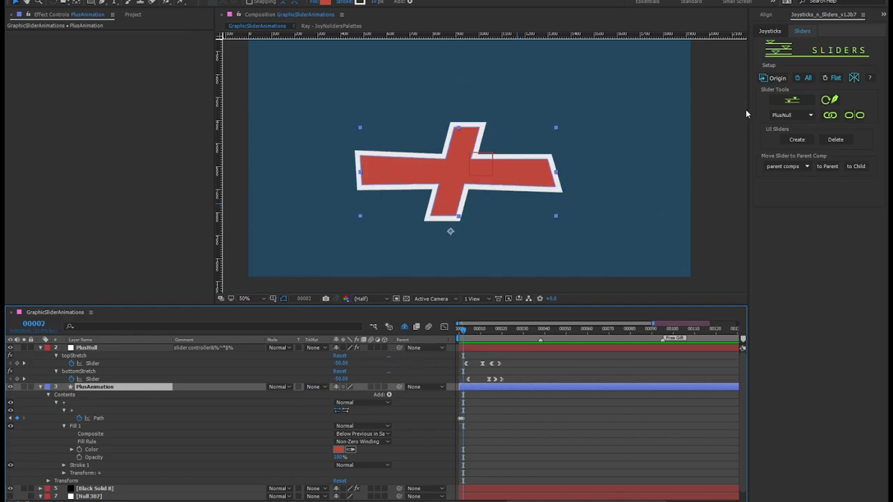
pyautogui.click(849, 116)
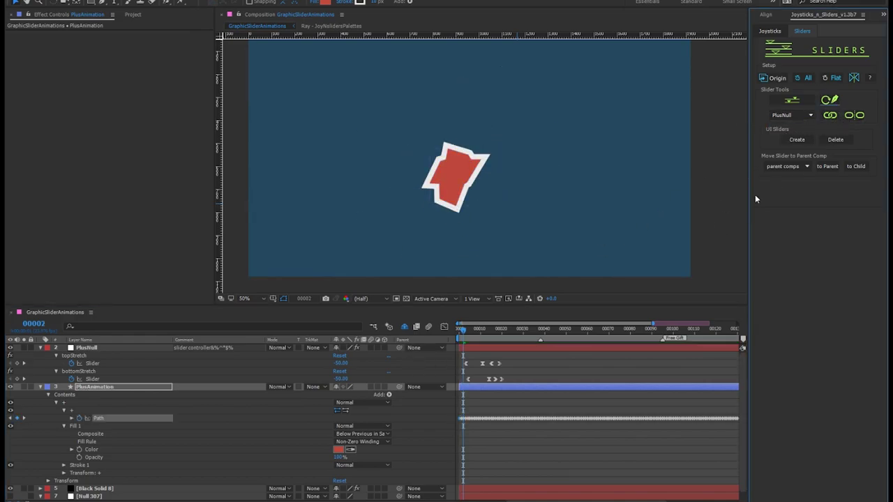
pyautogui.press('space')
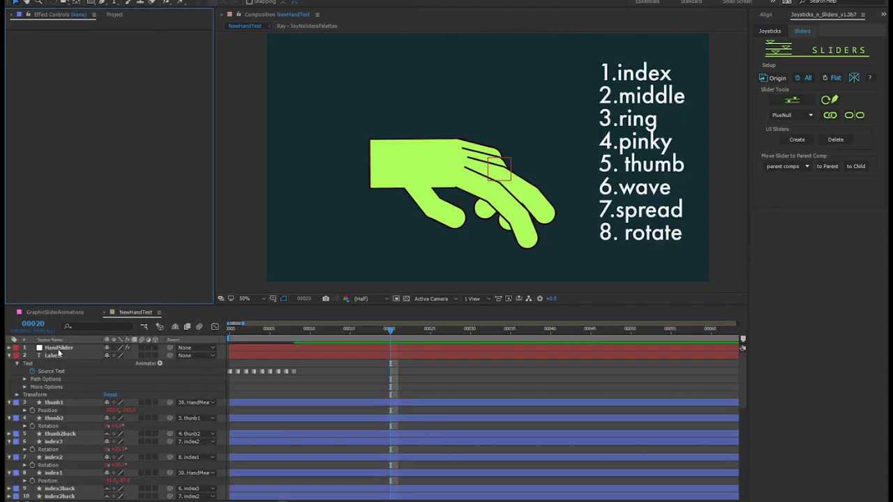
# Step: Create on-screen UI sliders for all HandSlider finger controls, from index curl through rotate
pyautogui.click(59, 349)
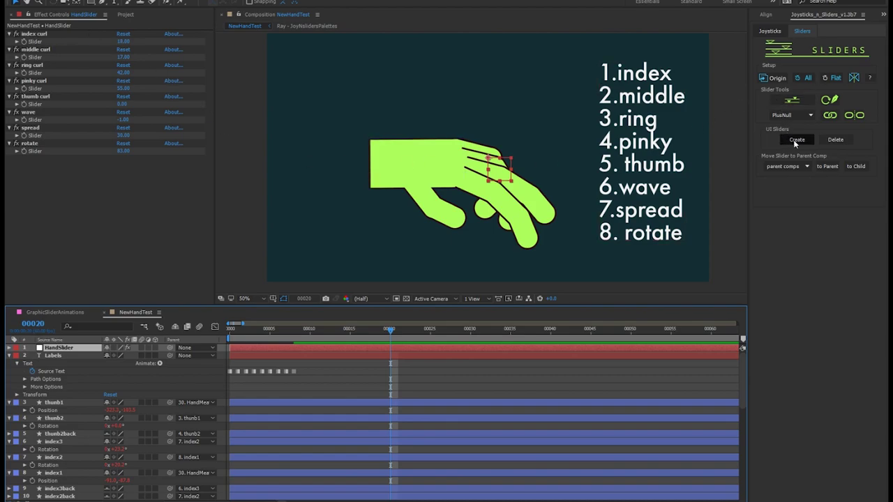
pyautogui.click(66, 357)
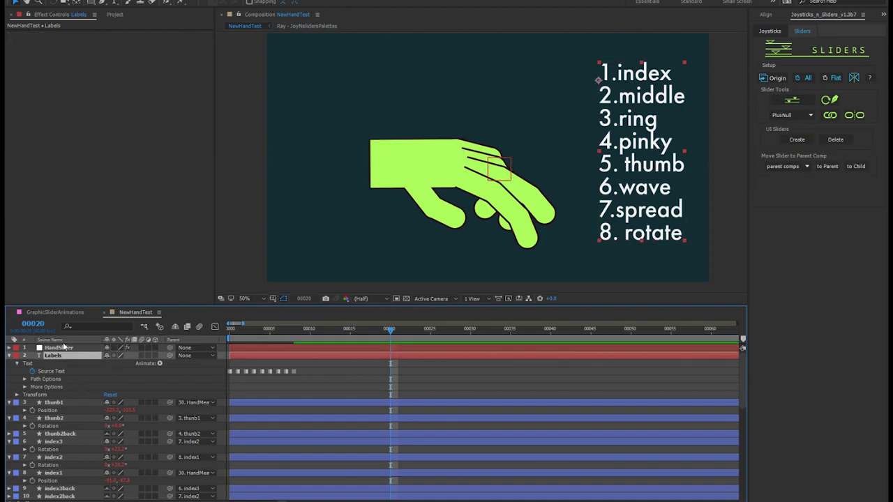
pyautogui.click(63, 349)
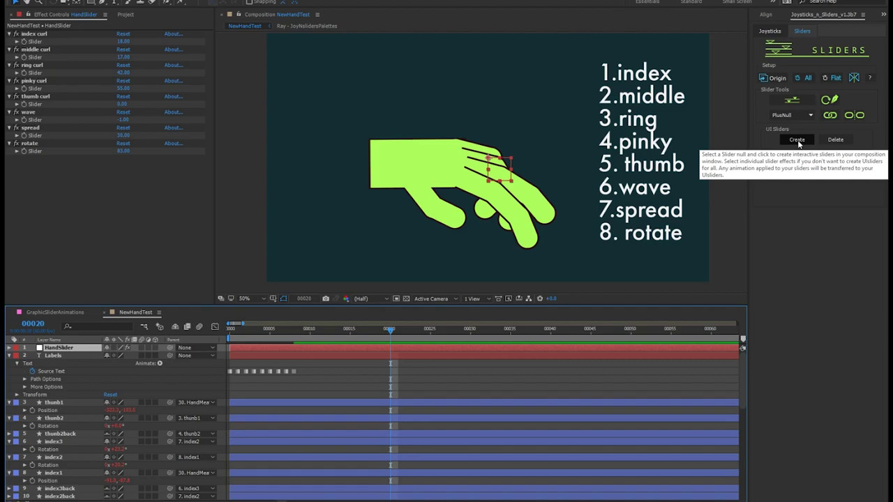
pyautogui.click(798, 140)
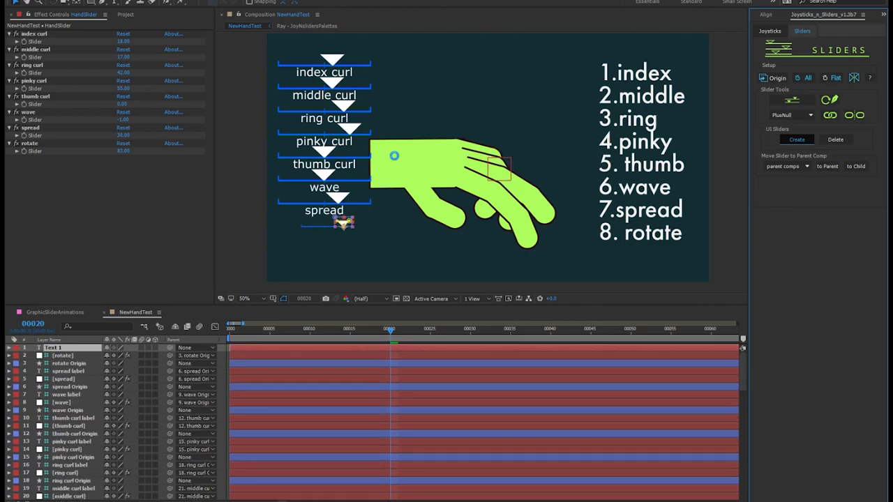
# Step: Test the rotate slider by dragging its arrow, then undo the change
pyautogui.click(373, 211)
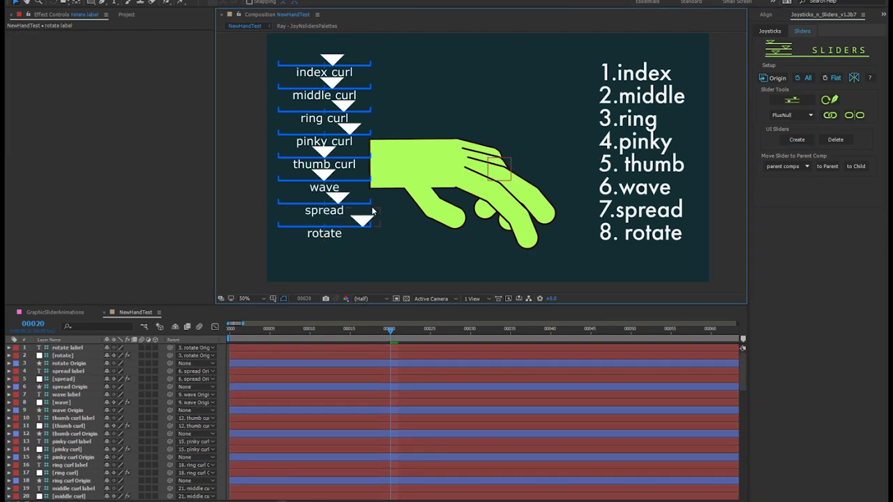
pyautogui.moveTo(365, 224); pyautogui.dragTo(328, 199)
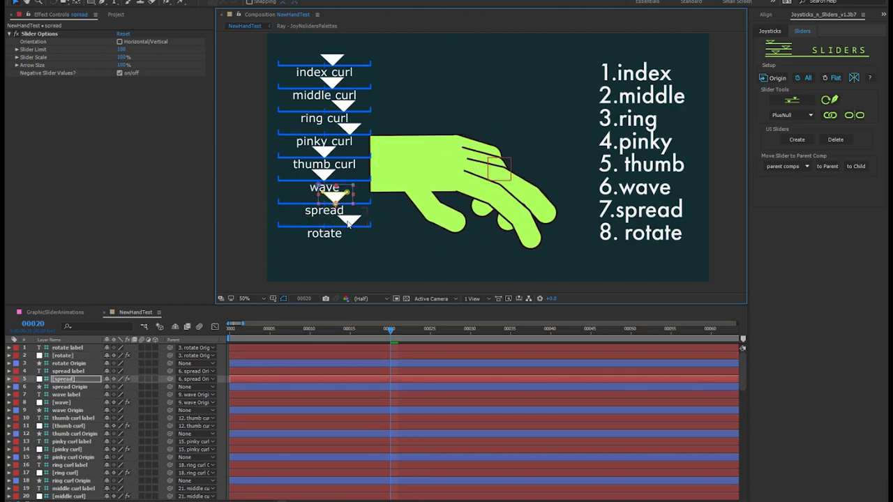
pyautogui.hotkey('ctrl', 'z')
# Step: Try the rotate slider's orientation, limit, negative-value and arrow-size options, leaving it horizontal, then select all sliders
pyautogui.click(120, 42)
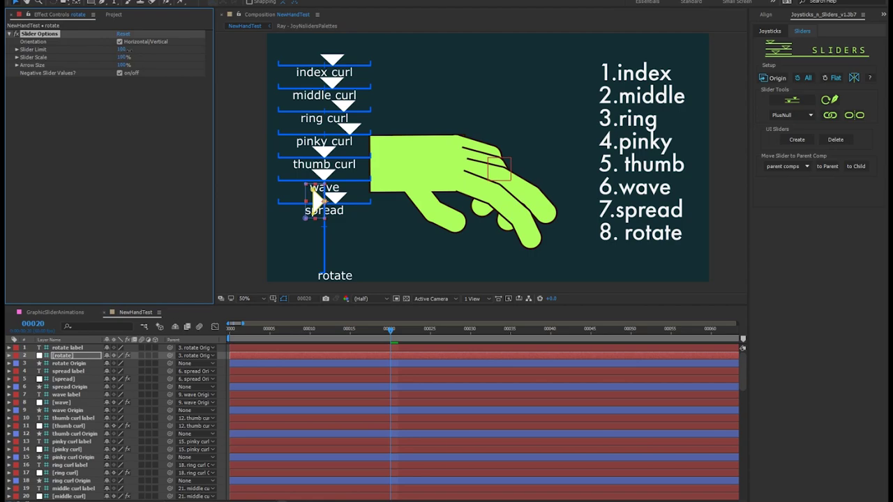
pyautogui.moveTo(121, 49); pyautogui.dragTo(130, 60)
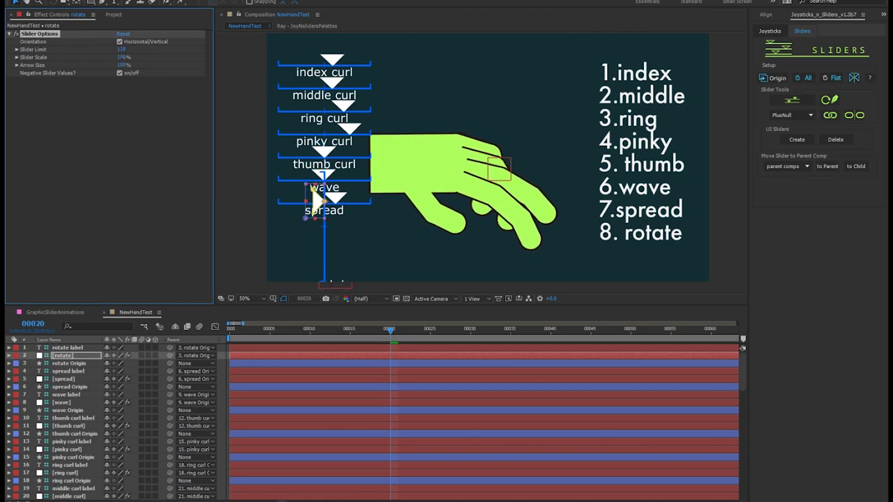
pyautogui.click(119, 73)
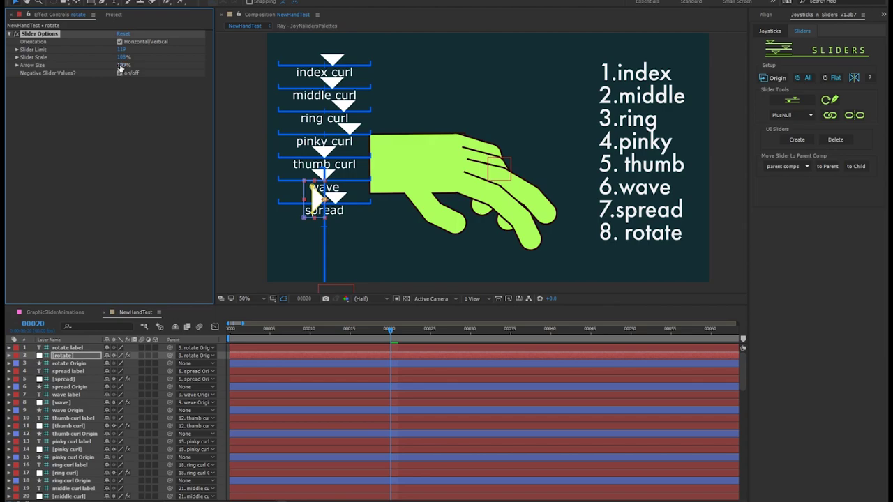
pyautogui.moveTo(120, 65); pyautogui.dragTo(126, 66)
pyautogui.click(119, 72)
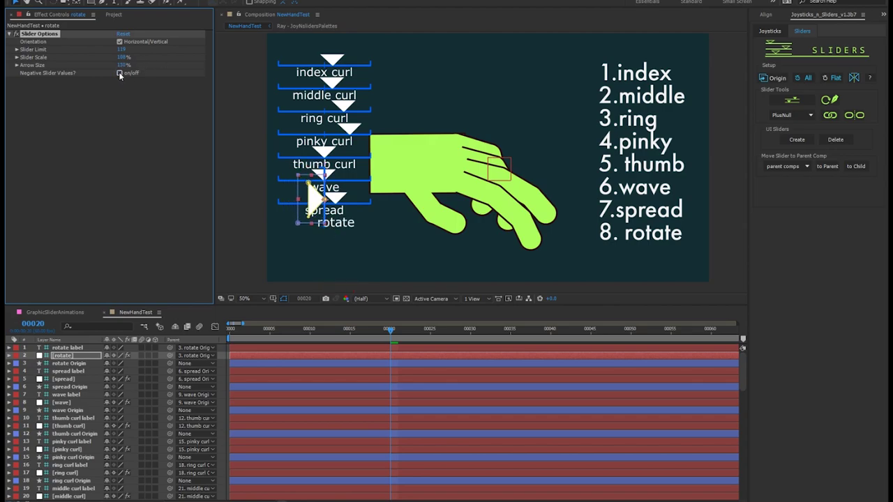
pyautogui.click(120, 72)
pyautogui.click(119, 42)
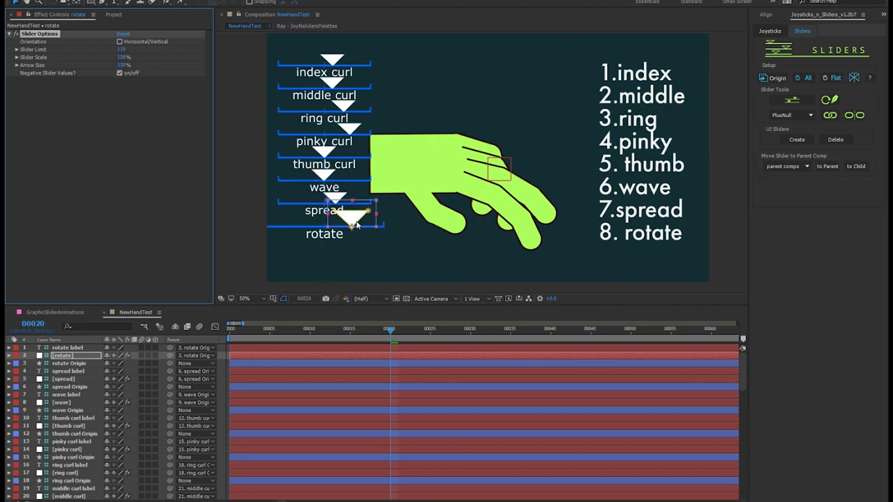
pyautogui.moveTo(361, 42); pyautogui.dragTo(305, 232)
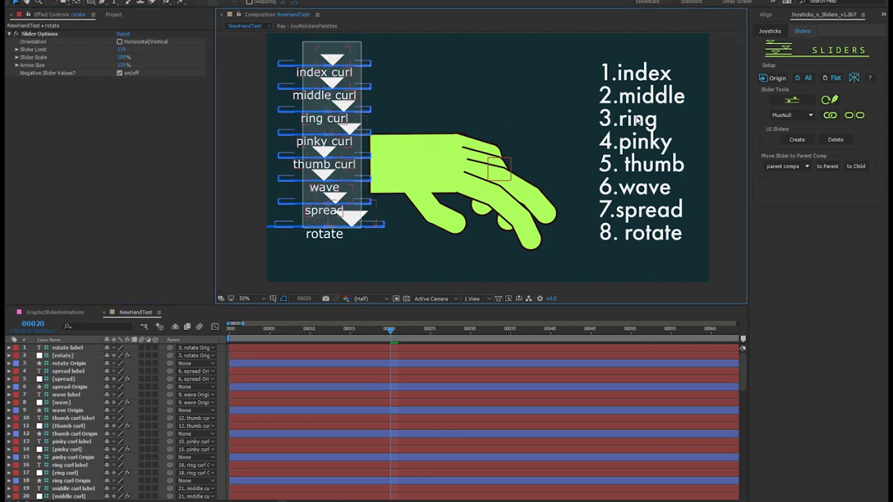
# Step: Delete the on-screen sliders and parent the HandSlider controls to the armRig comp
pyautogui.click(836, 139)
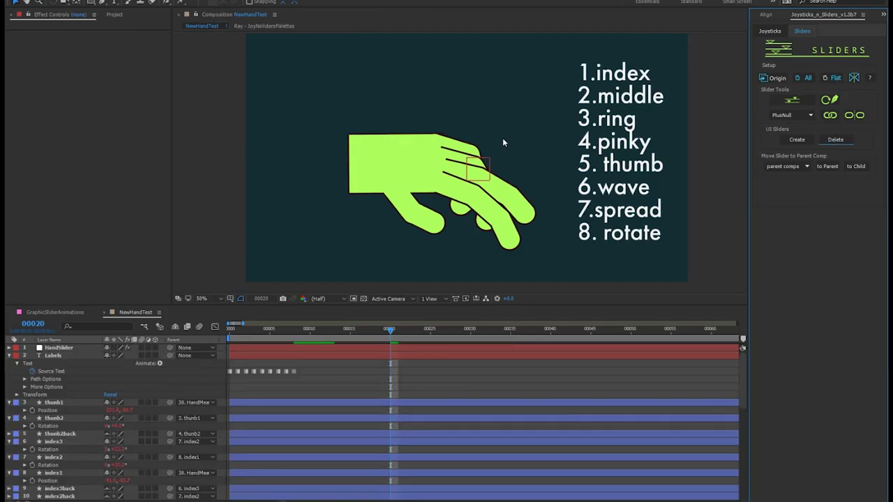
pyautogui.click(60, 347)
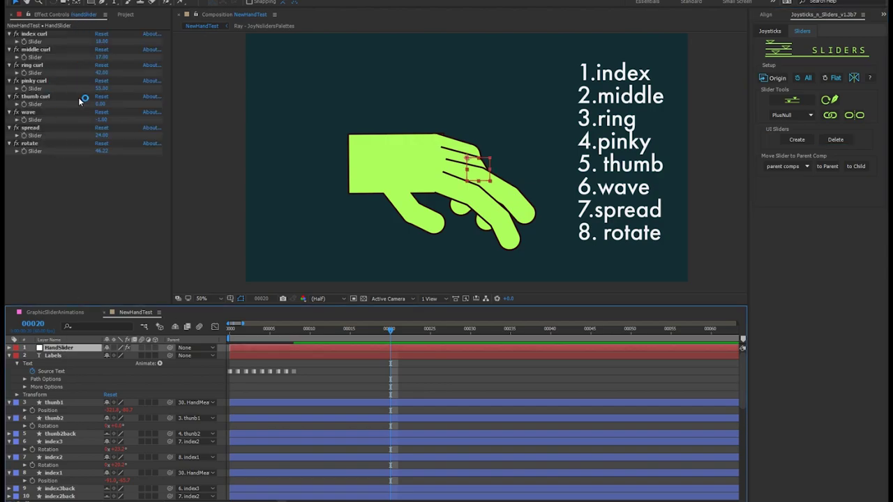
pyautogui.click(826, 167)
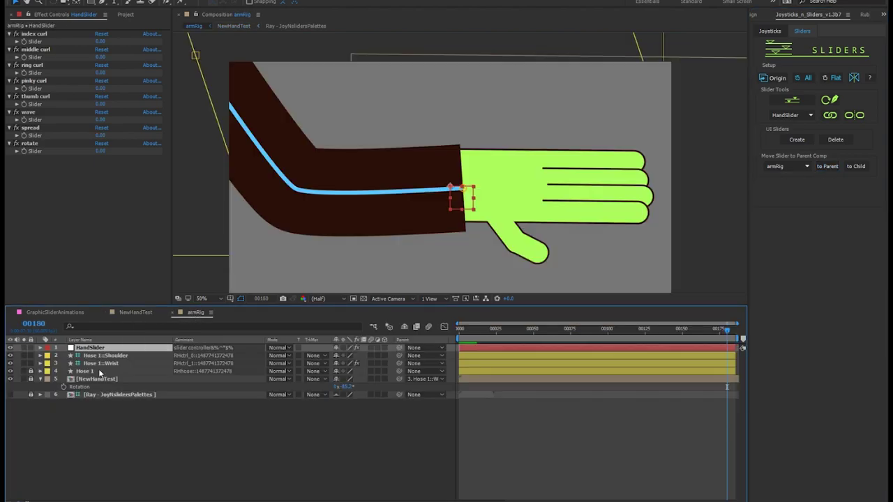
# Step: Move the Hose 1::Wrist controller lower-left to bend the arm
pyautogui.click(100, 364)
pyautogui.press('Return')
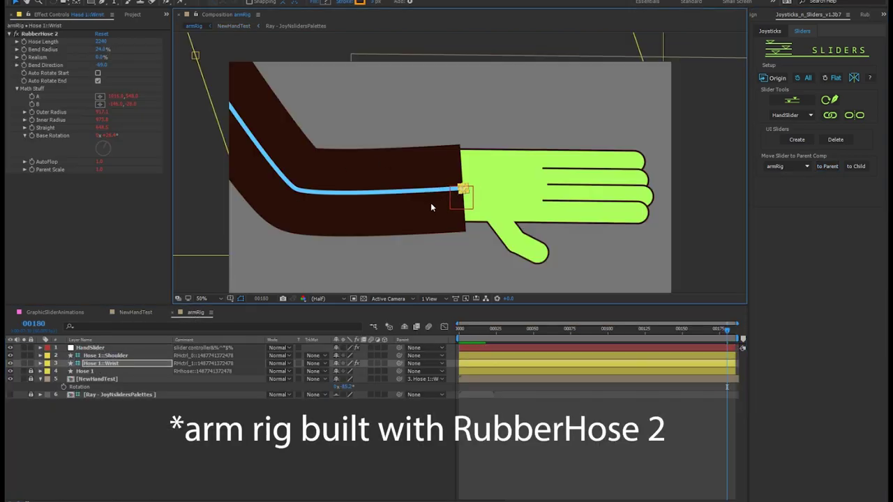
pyautogui.moveTo(463, 191)
pyautogui.mouseDown()
pyautogui.moveTo(443, 202)
pyautogui.moveTo(369, 190)
pyautogui.moveTo(428, 160)
pyautogui.moveTo(430, 218)
pyautogui.moveTo(417, 214)
pyautogui.mouseUp()
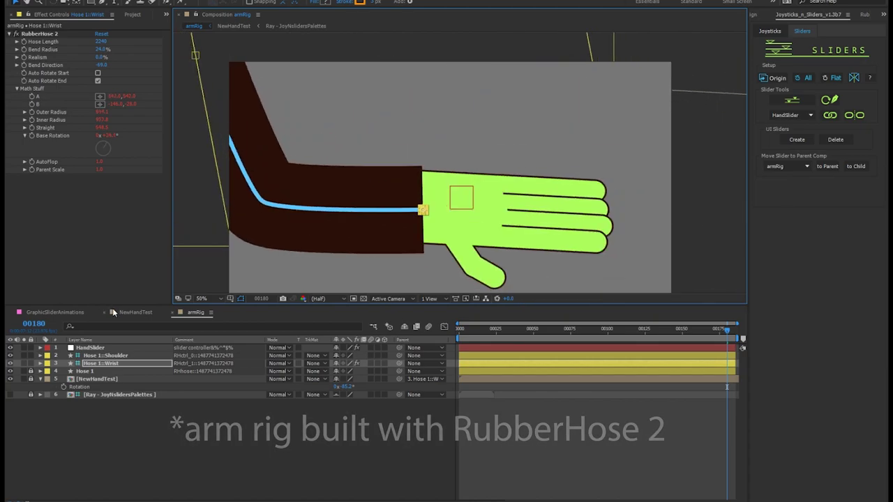
# Step: Curl all five HandSlider fingers together to about 31
pyautogui.click(90, 348)
pyautogui.keyDown('shift'); pyautogui.click(51, 33); pyautogui.keyUp('shift')
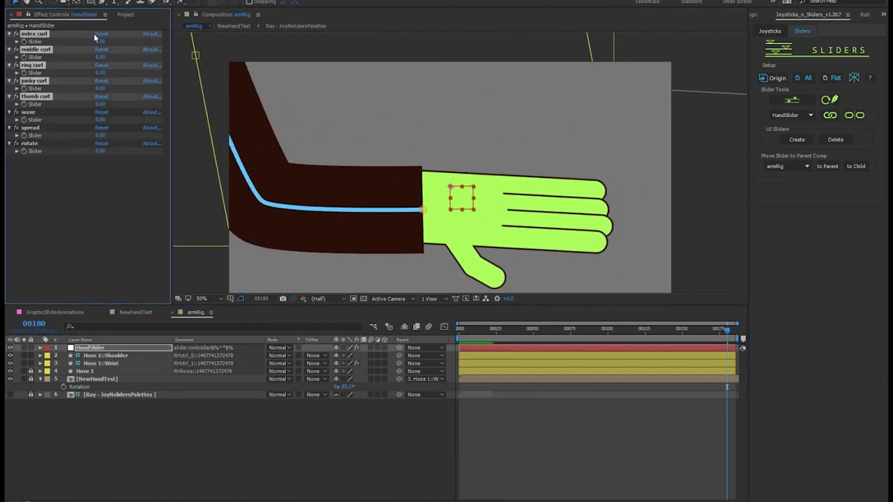
pyautogui.moveTo(100, 41); pyautogui.dragTo(114, 44)
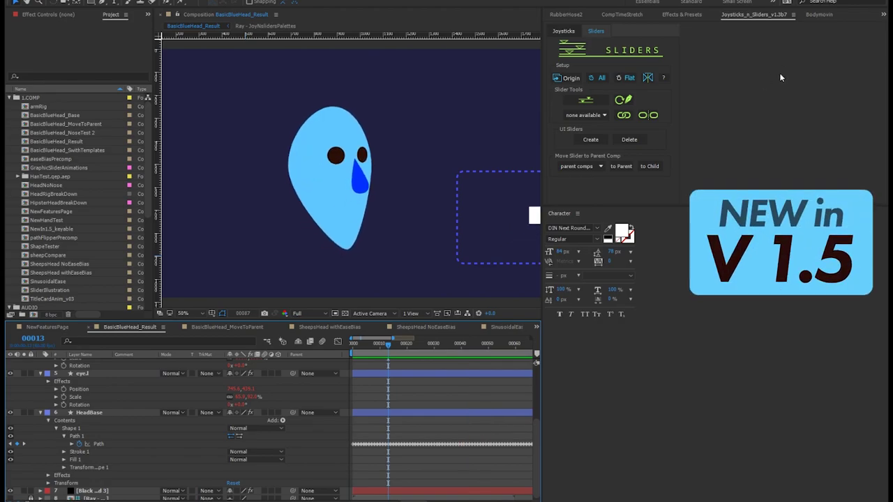
# Step: Review BasicBlueHead_Result's Bodymovin export settings and render it to headExport.json
pyautogui.click(818, 15)
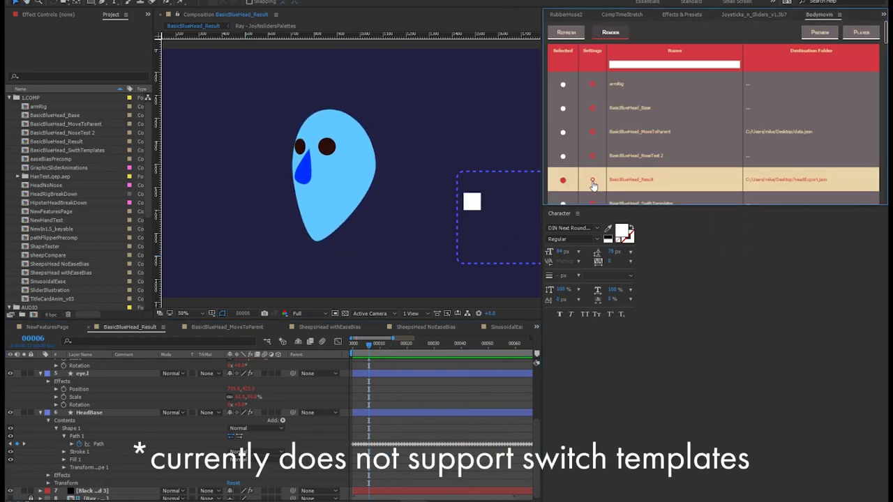
pyautogui.click(593, 183)
pyautogui.scroll(-5, 769, 123)
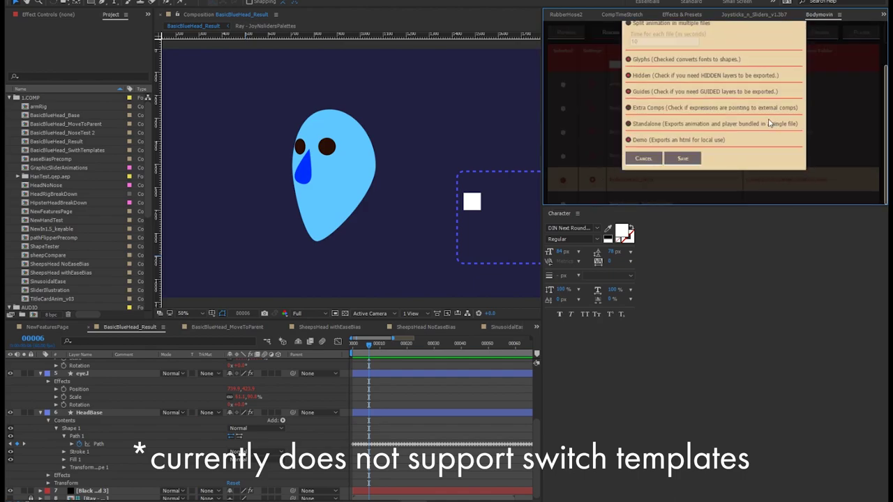
pyautogui.click(683, 159)
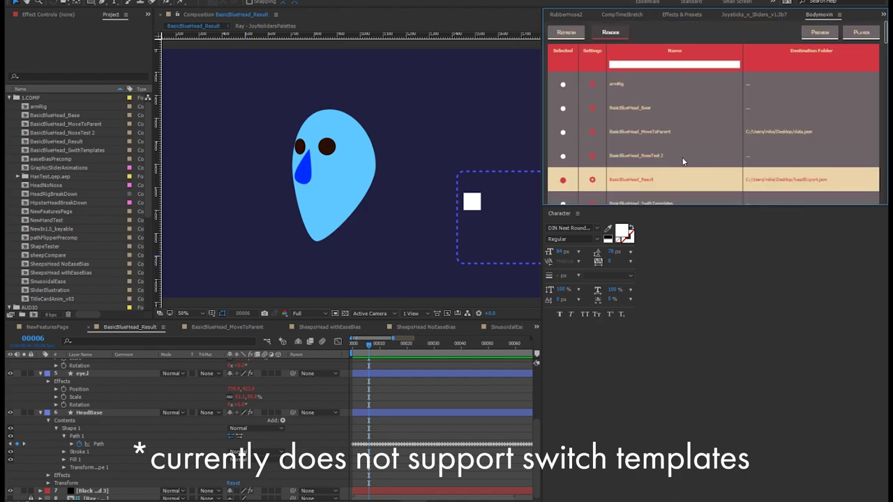
pyautogui.click(611, 33)
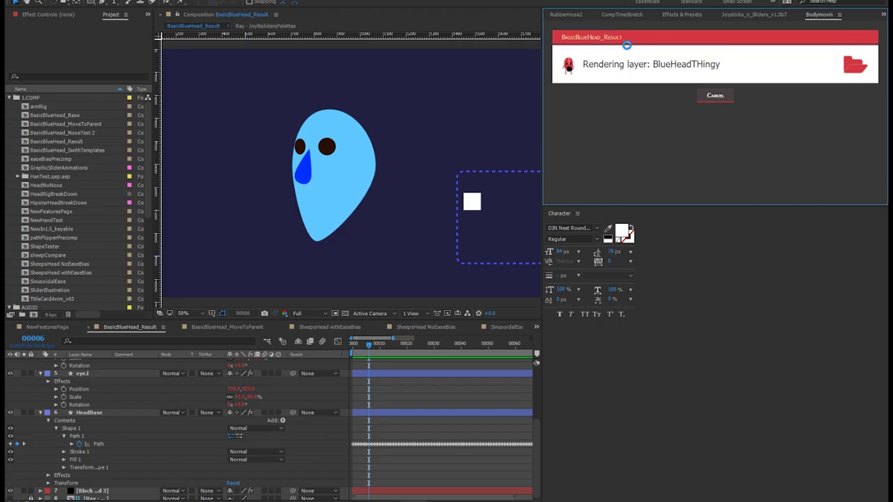
# Step: Load the rendered head animation in the Bodymovin previewer and scrub through it
pyautogui.click(715, 96)
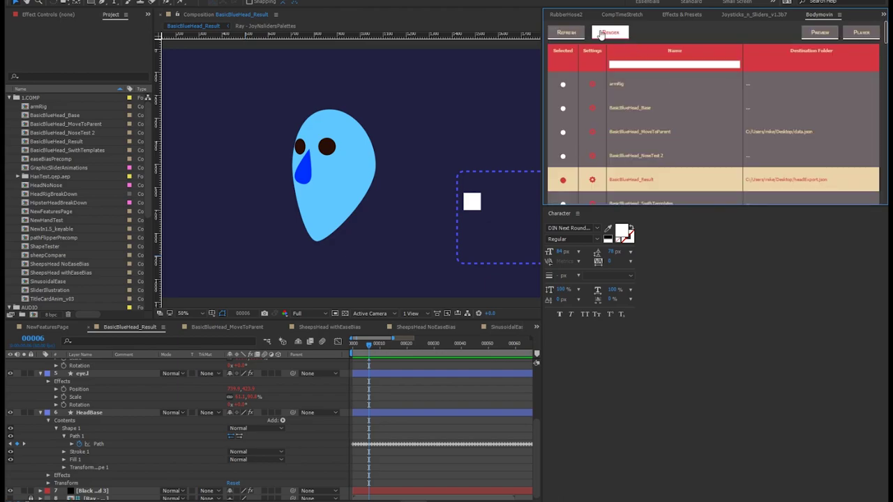
pyautogui.click(812, 32)
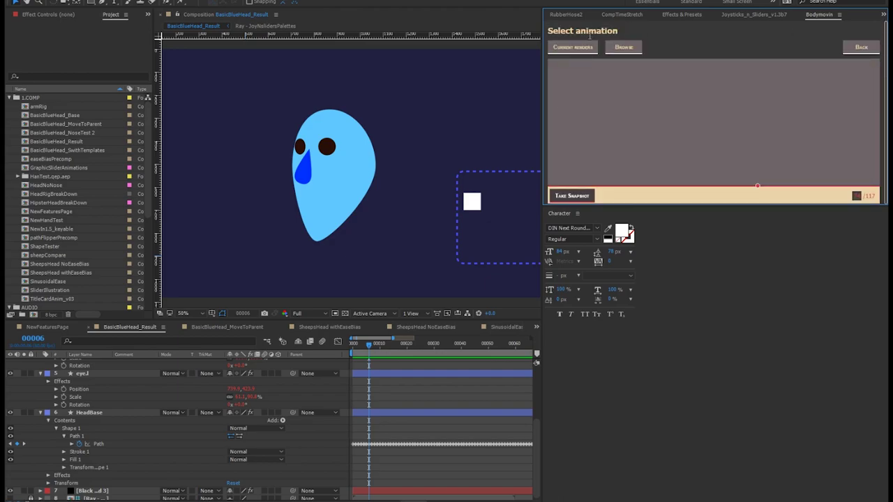
pyautogui.click(574, 49)
pyautogui.moveTo(549, 190)
pyautogui.mouseDown()
pyautogui.moveTo(713, 191)
pyautogui.moveTo(704, 390)
pyautogui.mouseUp()
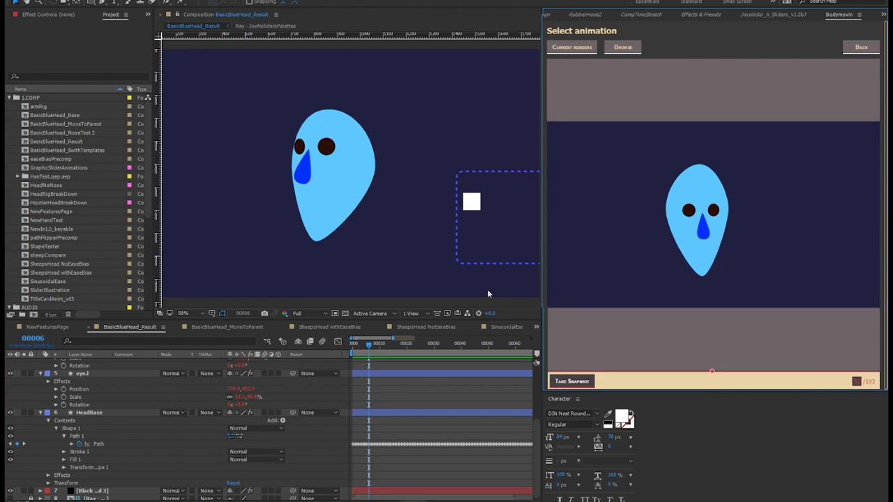